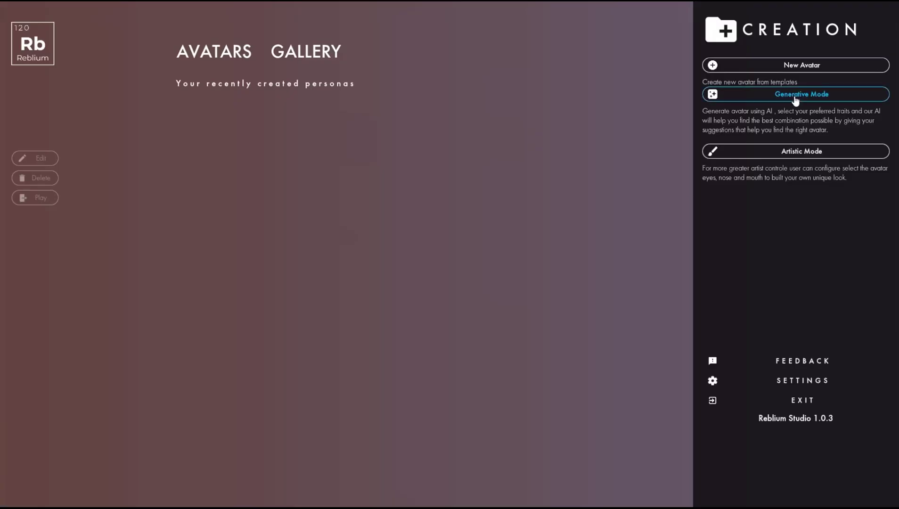
Step: Start a new avatar in Generative Mode and dress it in the short-sleeved dark floral dress
click(795, 94)
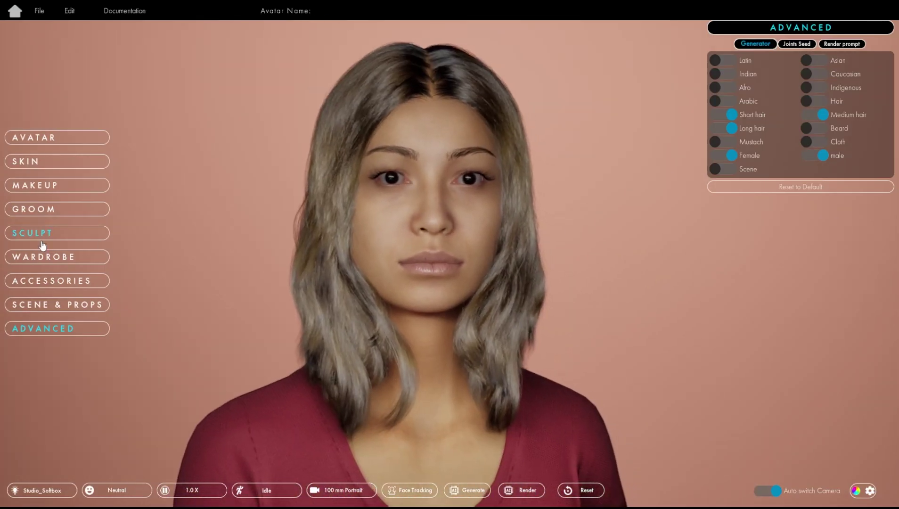
click(41, 254)
click(725, 76)
click(725, 76)
click(725, 76)
click(724, 78)
click(722, 79)
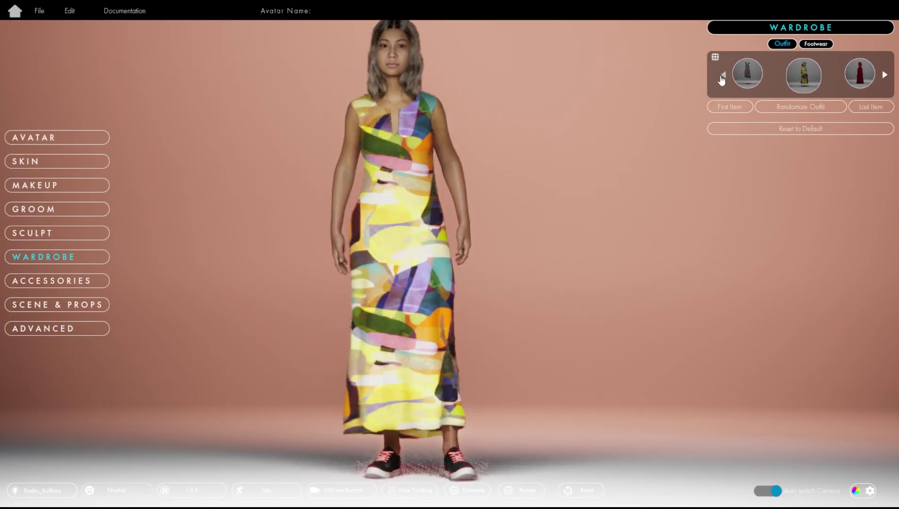
drag(454, 173, 535, 217)
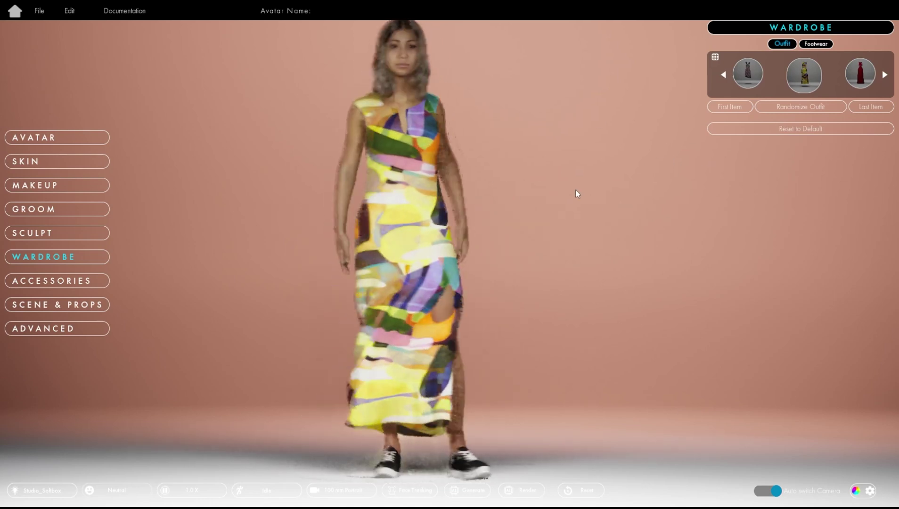
click(724, 77)
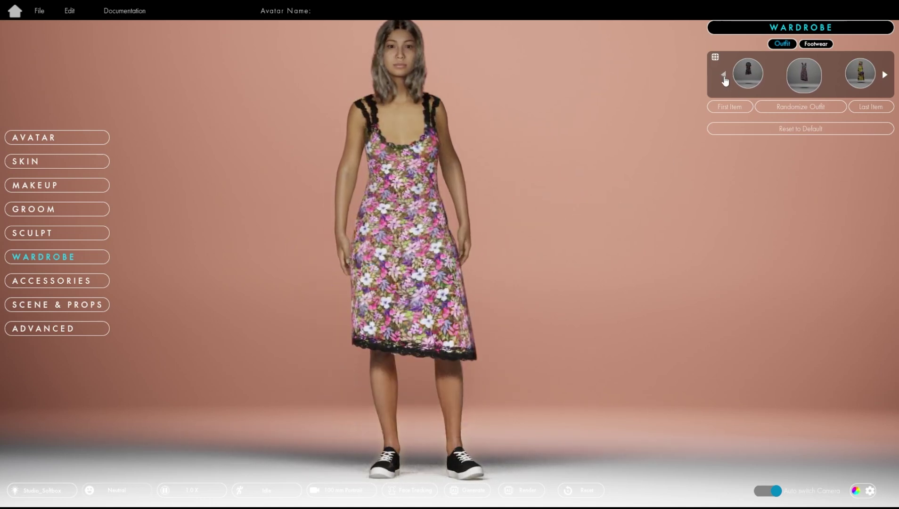
click(723, 76)
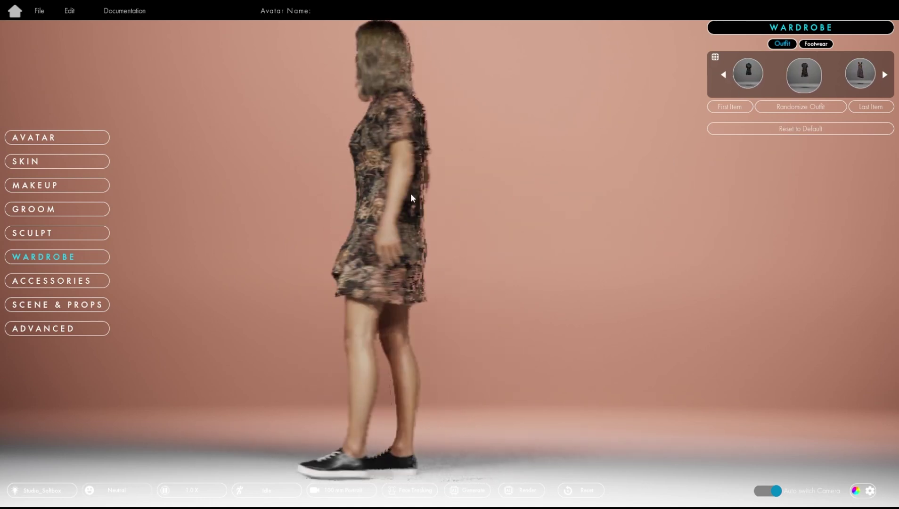
Step: Raise the pimples on the avatar's skin to the maximum
click(37, 12)
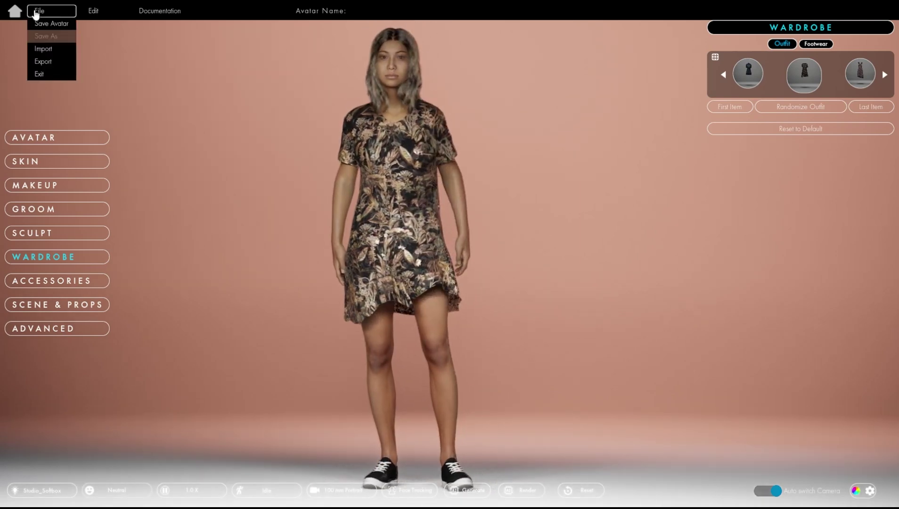
click(43, 65)
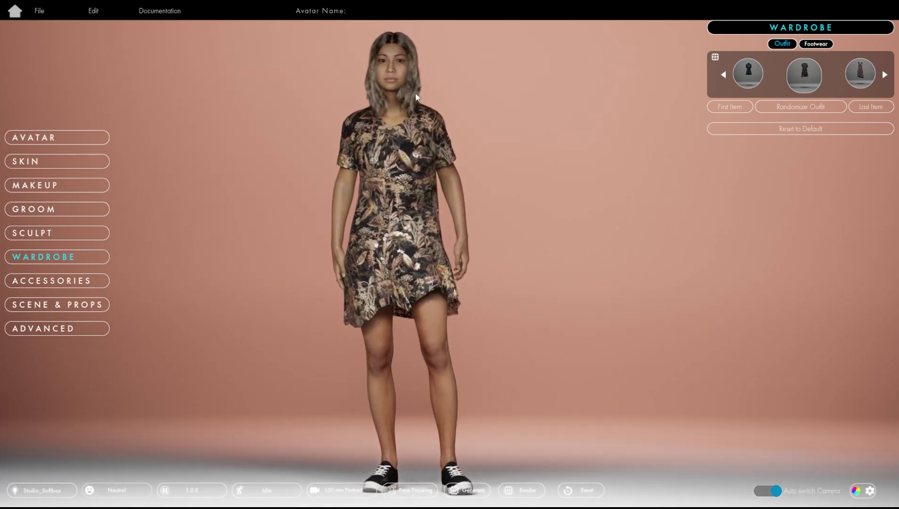
click(37, 166)
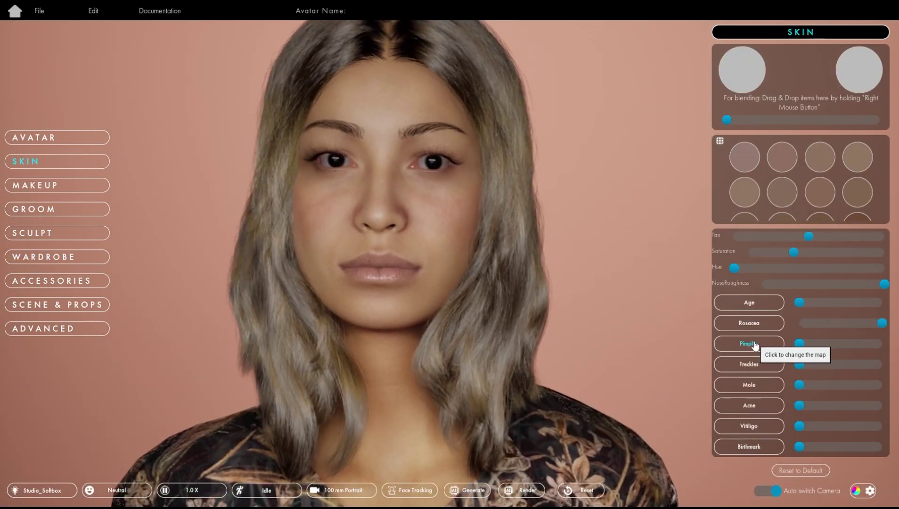
drag(799, 343, 881, 343)
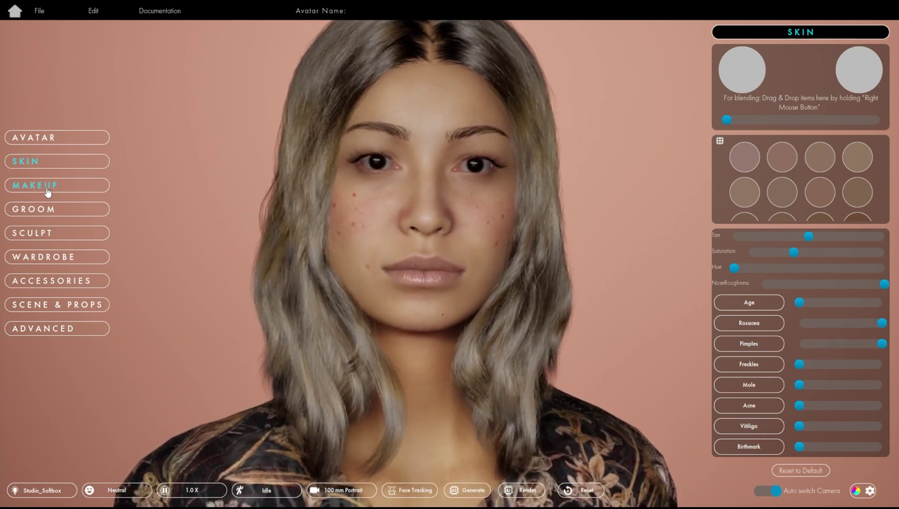
Step: Apply the dark red lipstick to the avatar and lower its metallic level
click(47, 185)
click(803, 86)
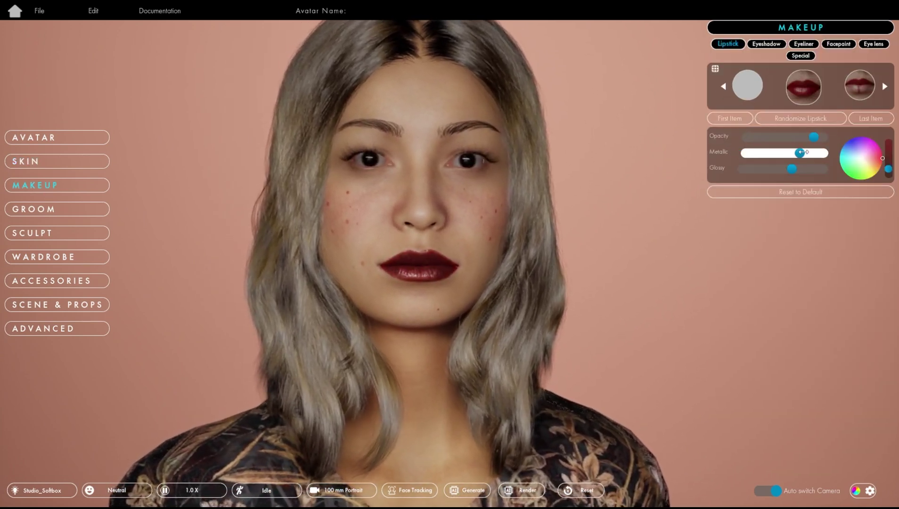
drag(802, 152, 766, 152)
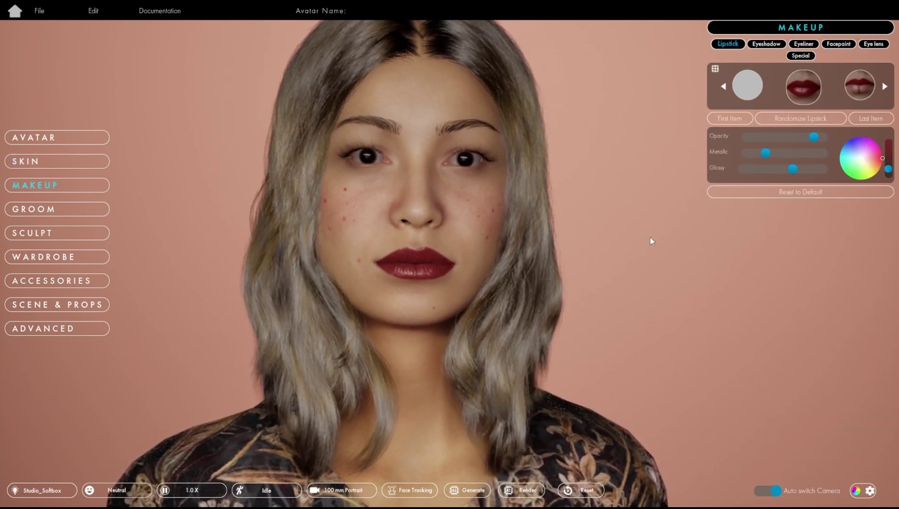
Step: Export the avatar as FBX with unmerged materials, 4096 textures and ARKIT blendshapes
click(39, 11)
click(35, 65)
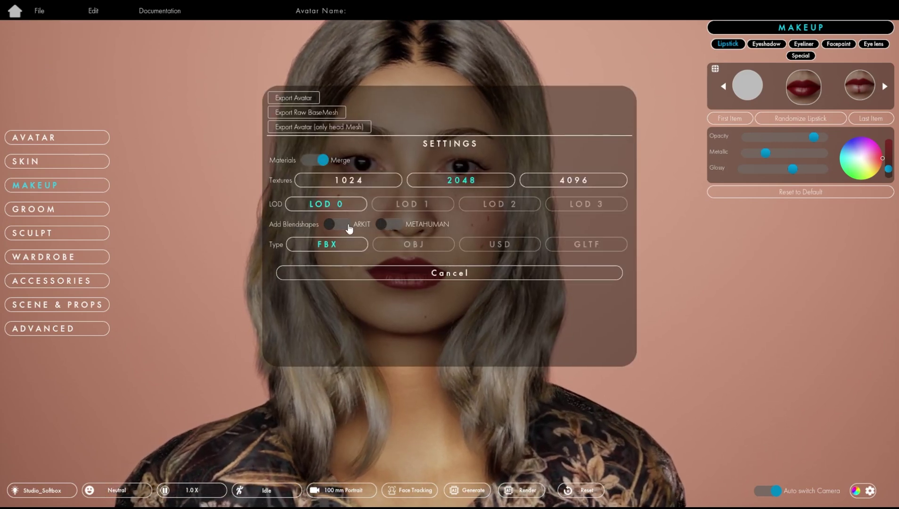
click(346, 224)
click(306, 160)
click(571, 180)
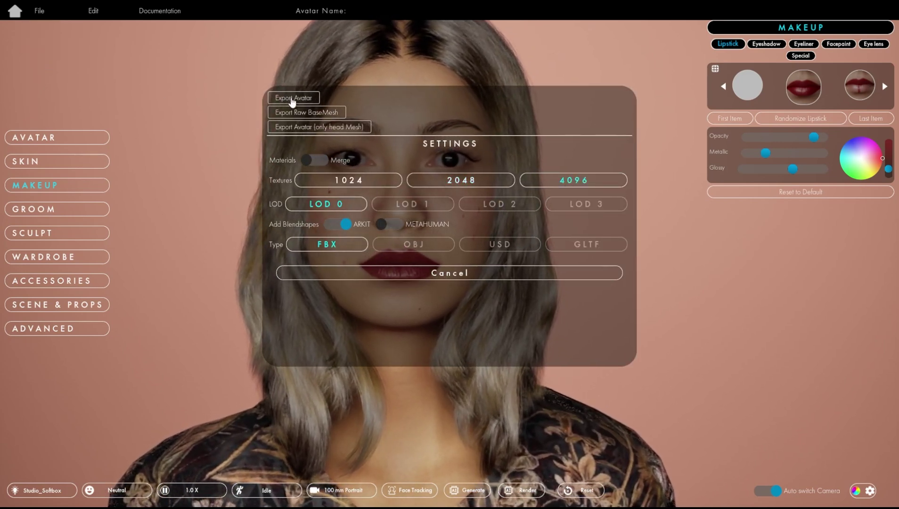
click(291, 99)
drag(477, 144, 303, 141)
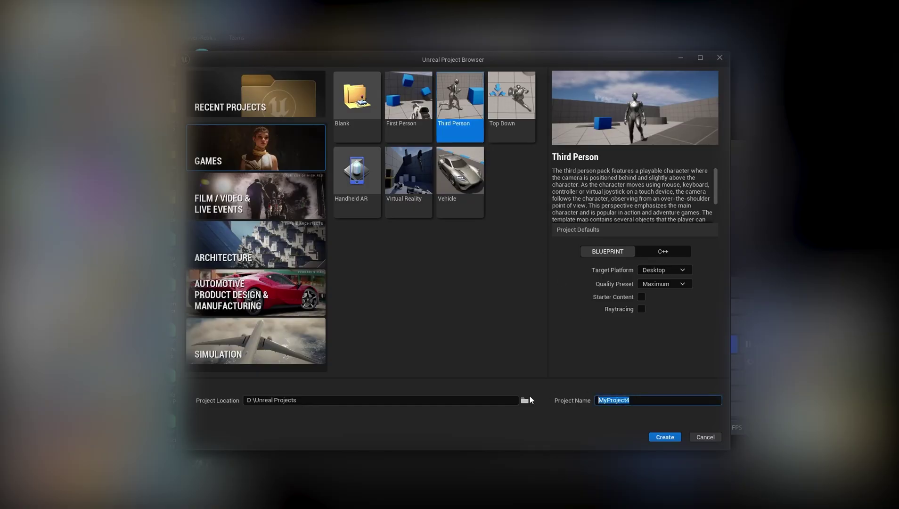
Step: Create an Unreal Engine project from the Third Person template, named ThirdPerson_Tutorial
text(ThirdPerson_Tutorial)
click(665, 437)
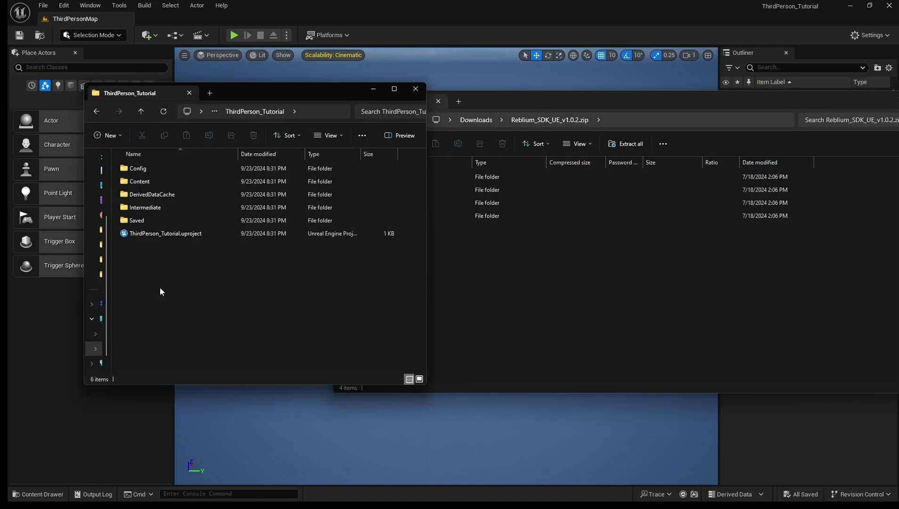
Step: Create a folder named Plugins inside the ThirdPerson_Tutorial project folder in File Explorer
key(ctrl+shift+n)
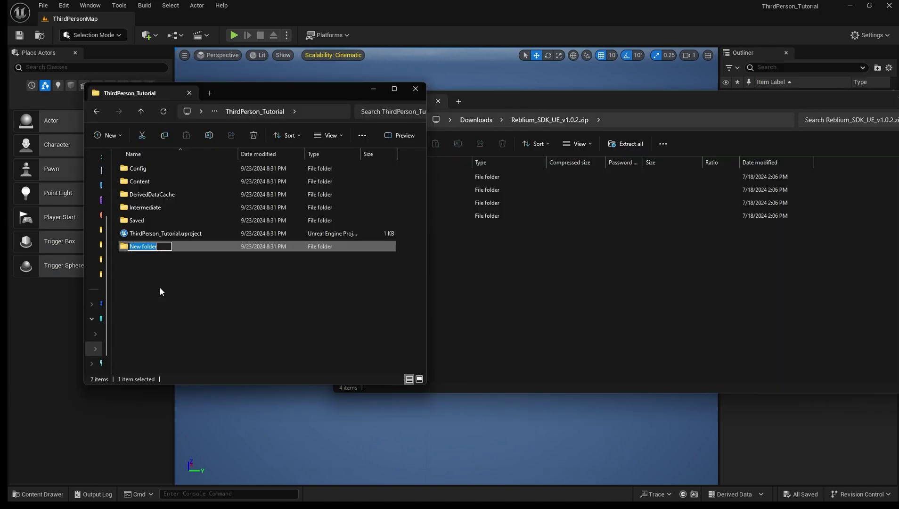
text(Plugins)
key(Return)
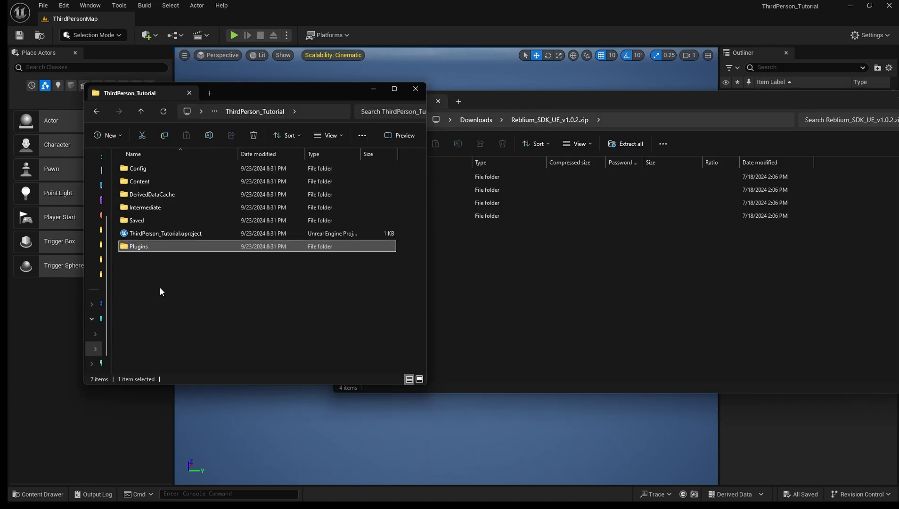
Step: Copy the RebliumSDK_5.4 folder from Reblium_SDK_UE_v1.0.2.zip into the project's Plugins folder
drag(507, 102, 611, 106)
double_click(259, 246)
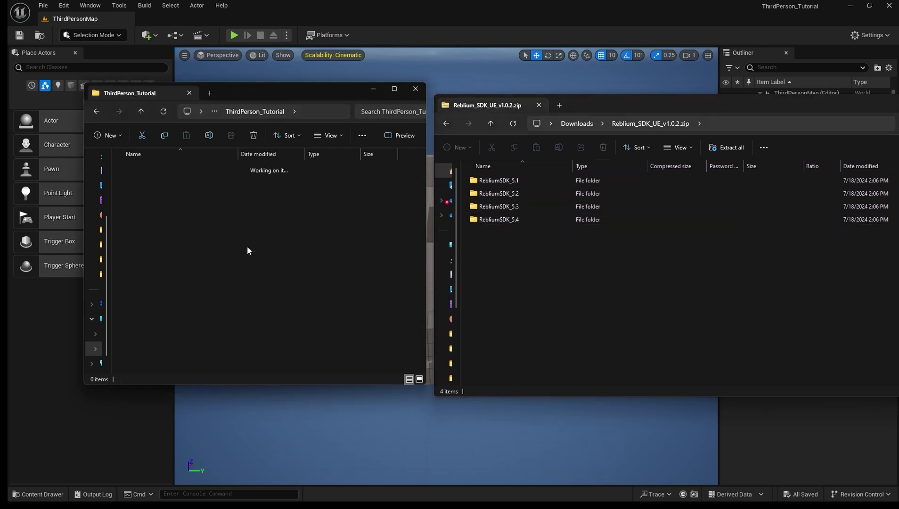
drag(507, 219, 259, 212)
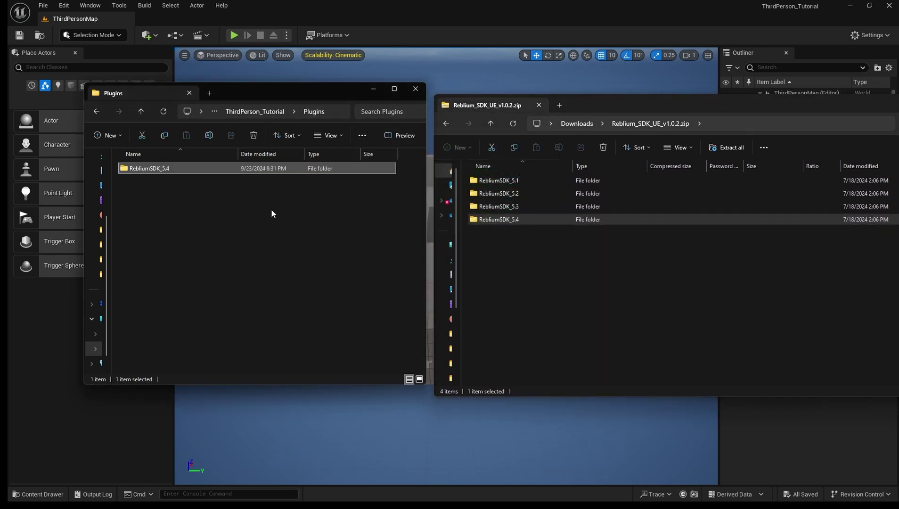
key(alt+Left)
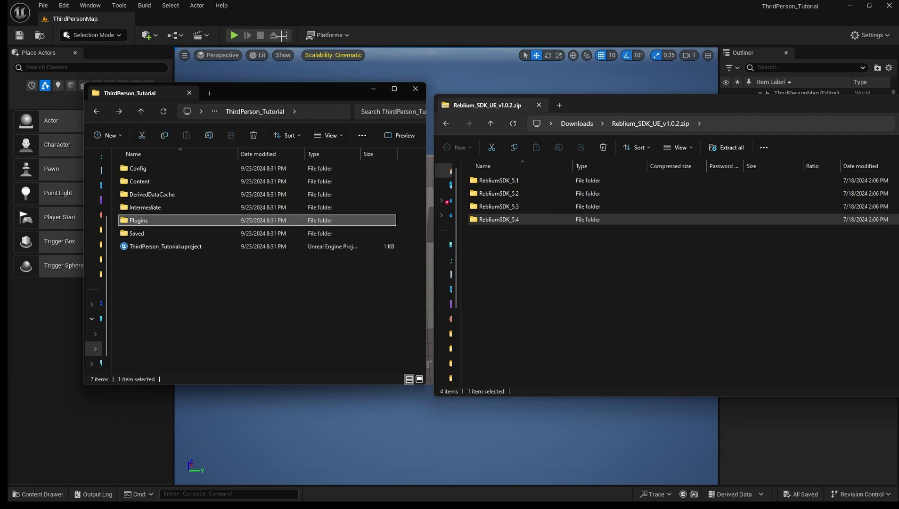
Step: Enable Support Compute Skin Cache in Unreal's project settings and restart the editor
click(293, 6)
click(63, 5)
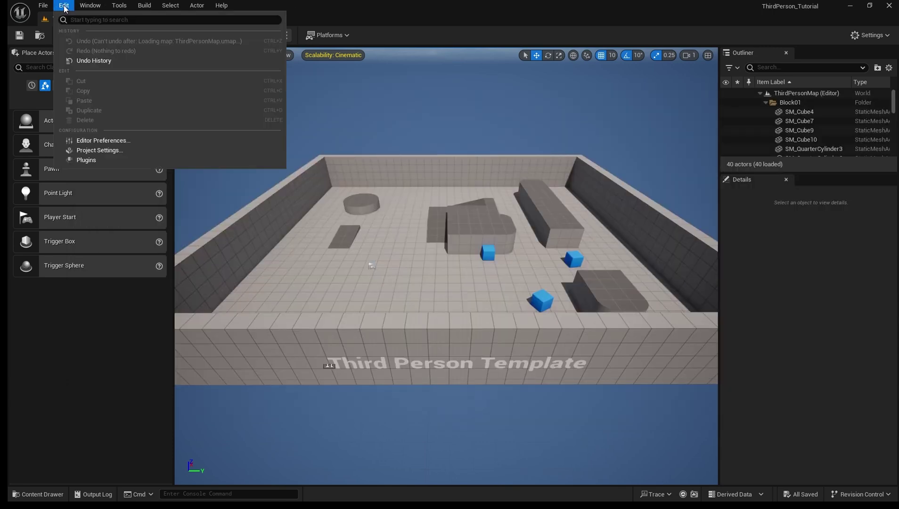
click(115, 151)
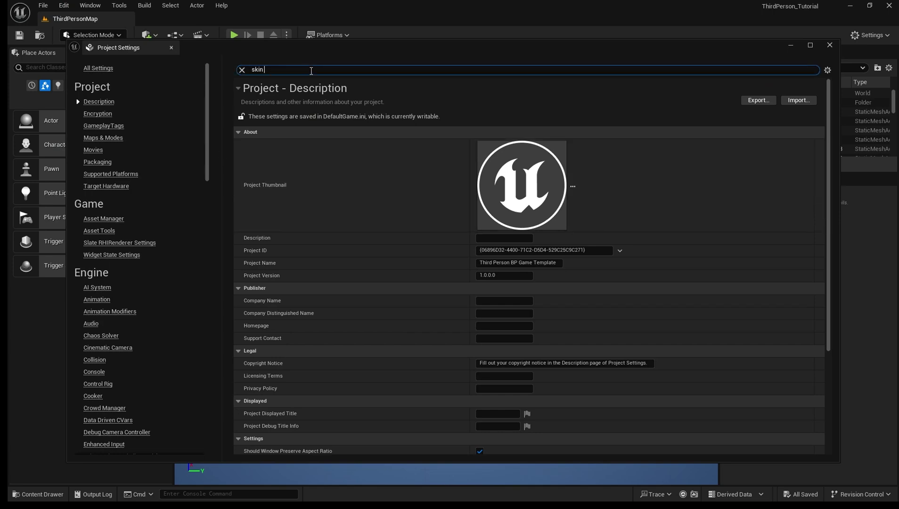
text(cac)
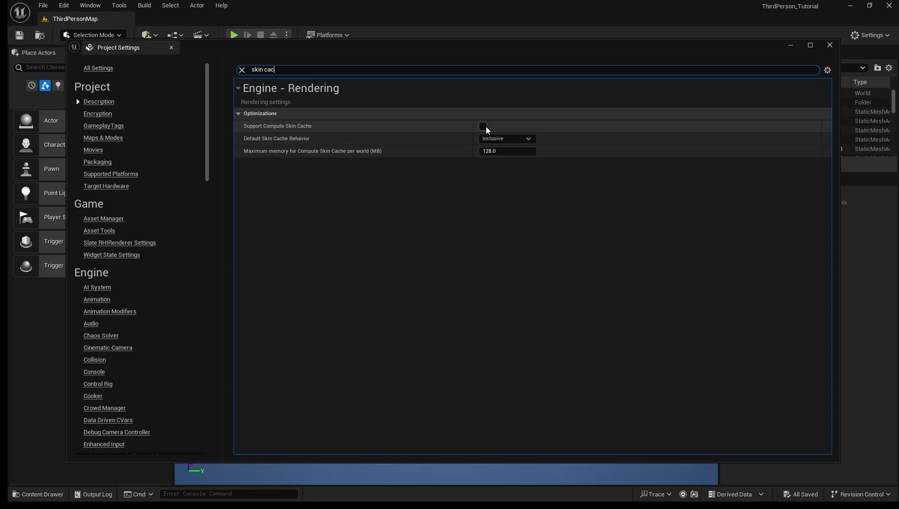
click(486, 126)
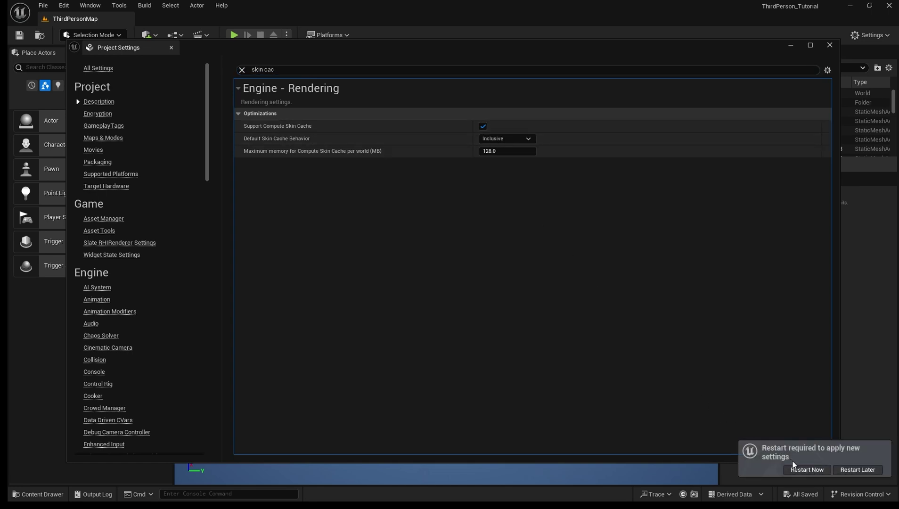
click(795, 467)
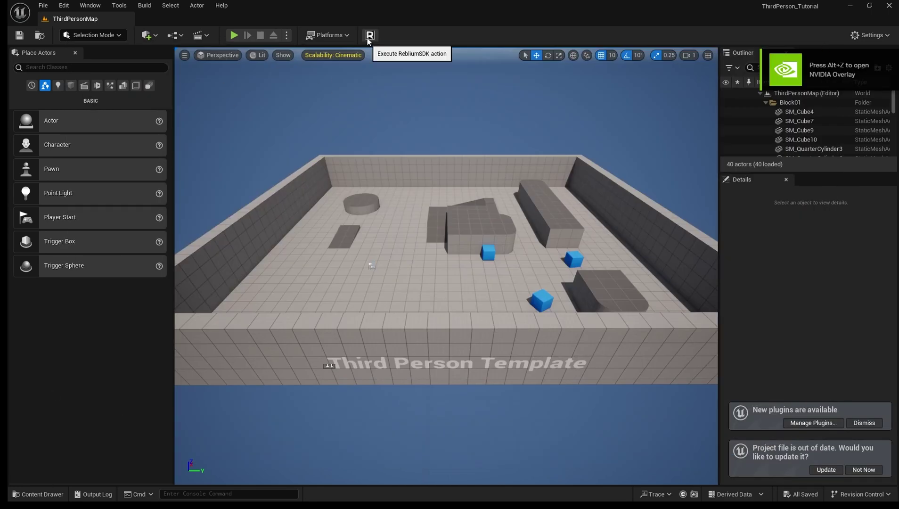
Step: Import the 3Pcontroller_tutorial.DHS avatar with the Reblium importer, using ThirdPerson_Tutorial as the new name
click(370, 35)
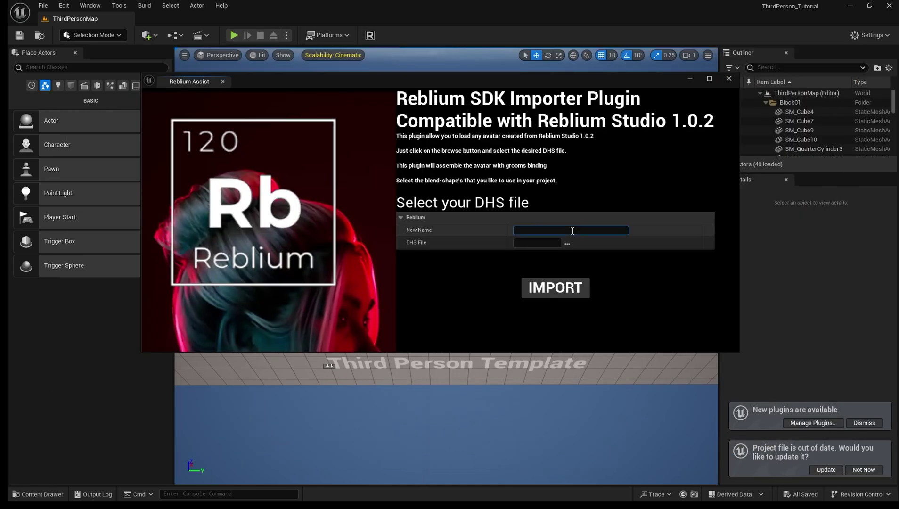
click(567, 243)
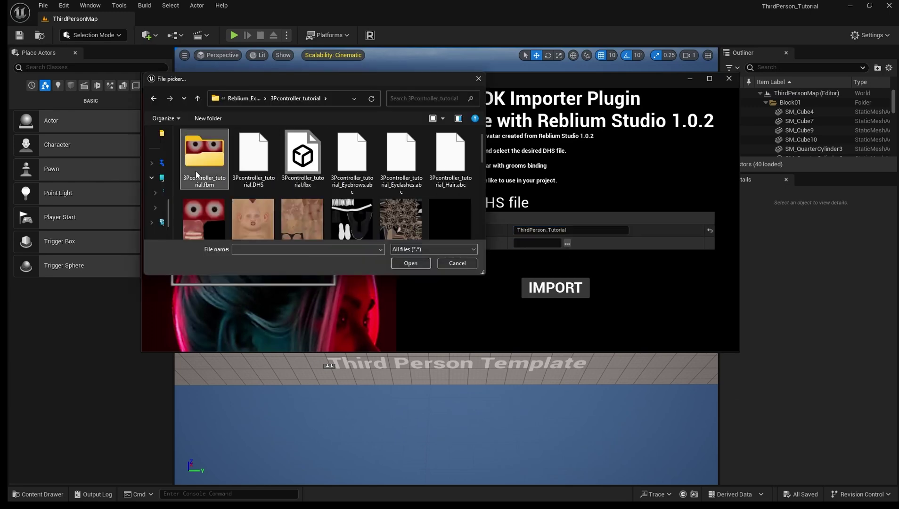
click(269, 186)
click(410, 263)
click(555, 288)
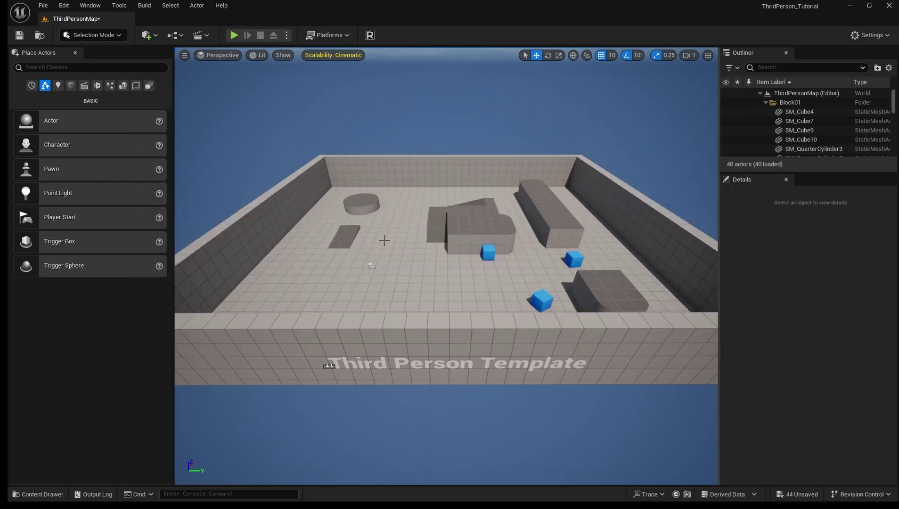
Step: Place the ThirdPerson_Tutorial_Character blueprint in the level near the player start and frame it in the viewport
click(38, 494)
click(65, 424)
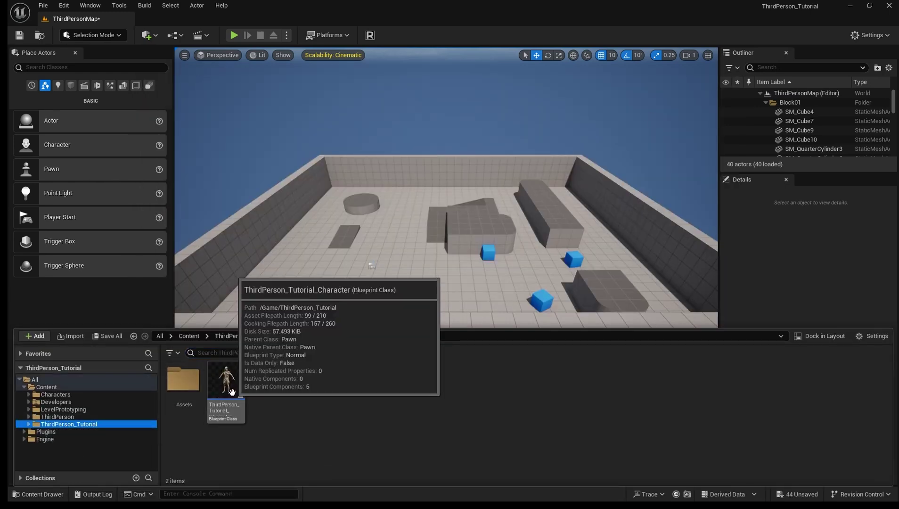
drag(232, 392, 389, 260)
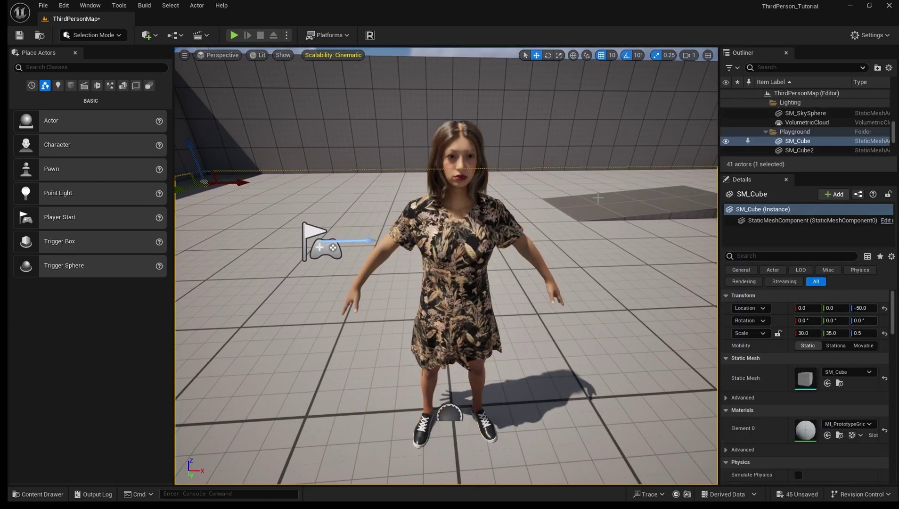
click(488, 125)
right_drag(487, 125, 566, 124)
Step: Play-test the level briefly, stop it and select the placed avatar
click(233, 35)
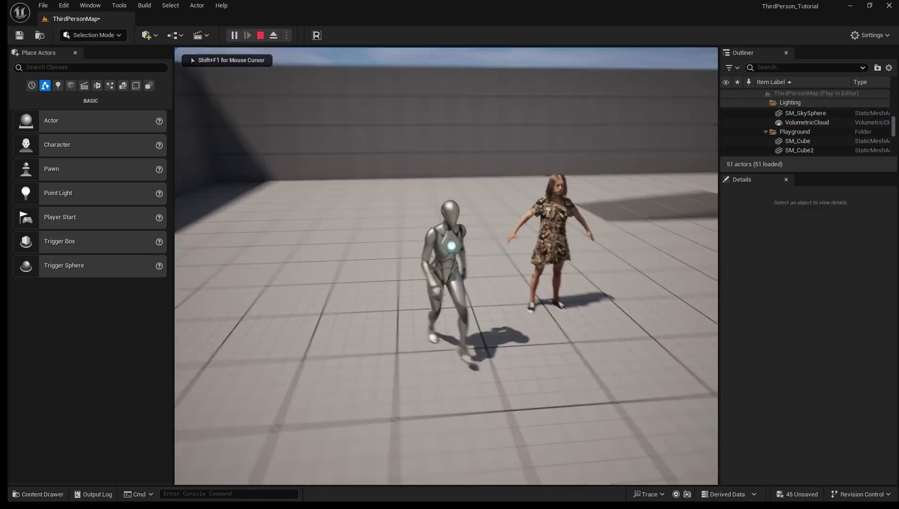
key(Escape)
click(365, 262)
Step: Name the imported avatar's character blueprint Reblium_ControllerBP and open it for editing
click(38, 494)
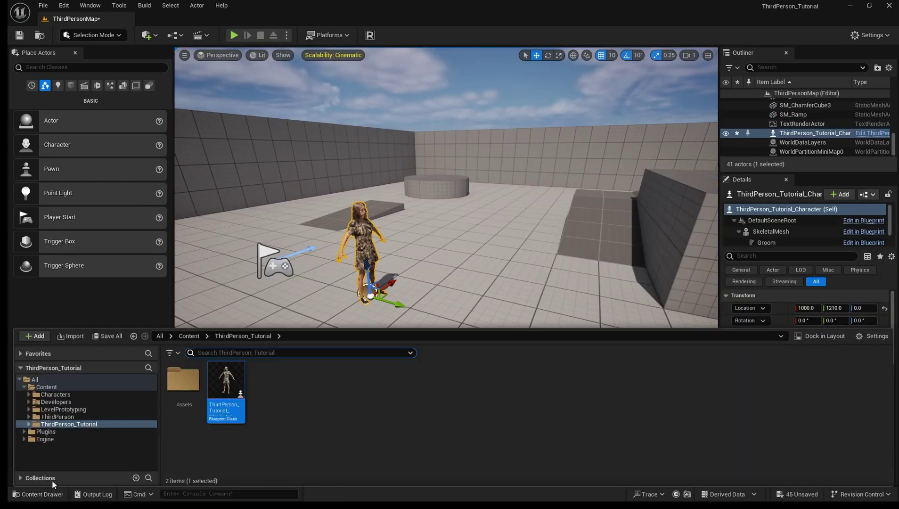
right_click(226, 382)
click(278, 152)
text(Reblium_ControllerBP)
key(Return)
double_click(225, 366)
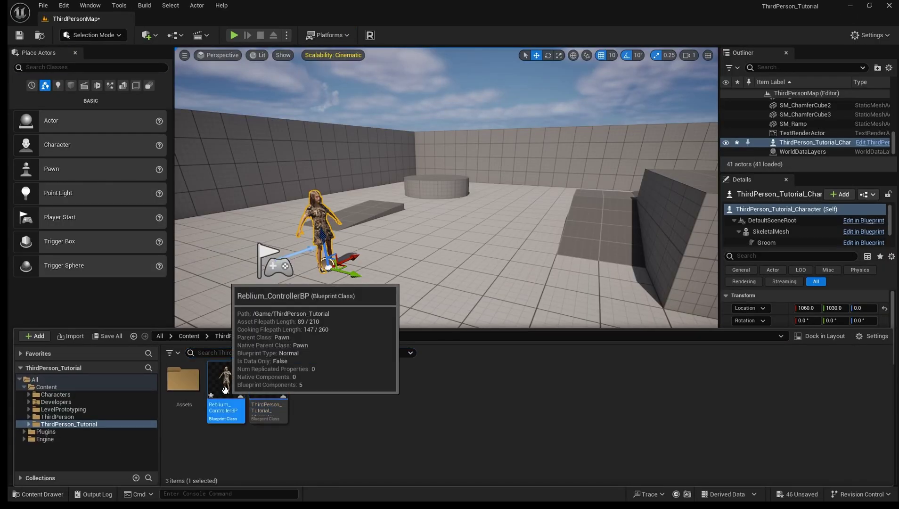
double_click(225, 389)
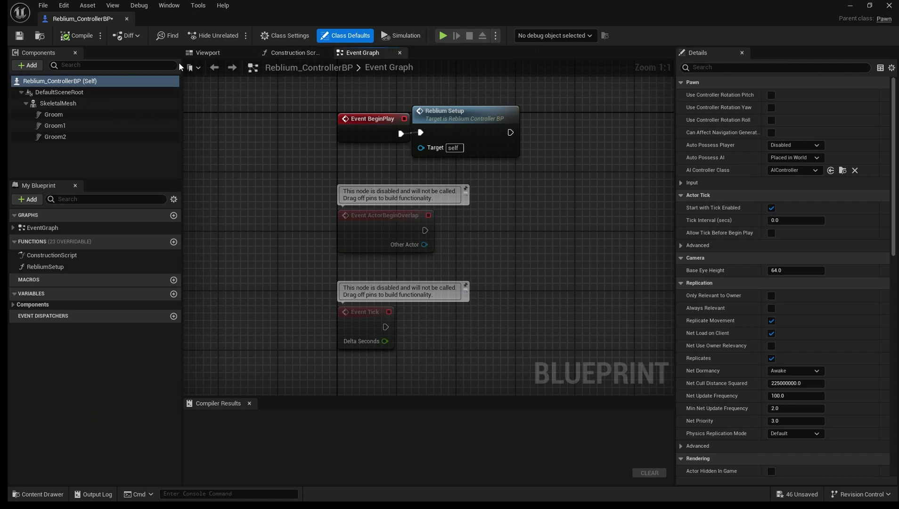
Step: Examine the blueprint's 3D preview, event graph and construction script
click(230, 54)
alt+drag(293, 177, 318, 176)
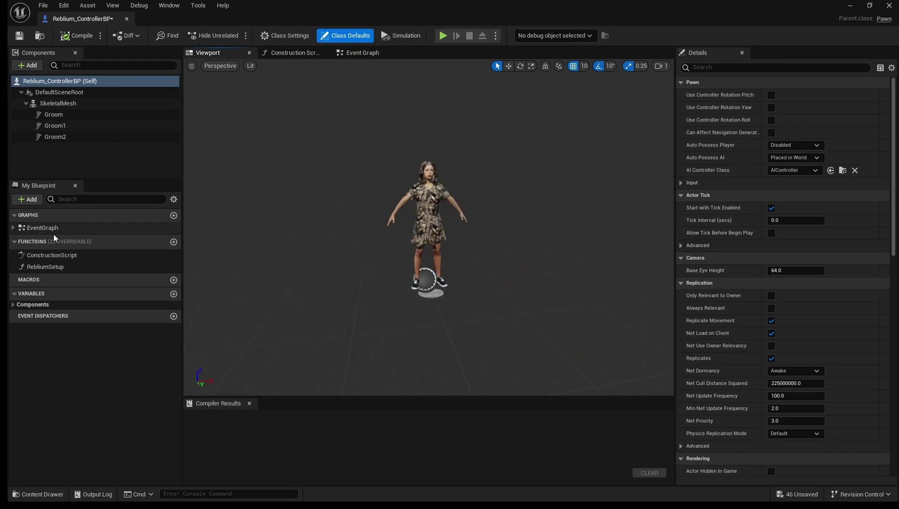
double_click(67, 227)
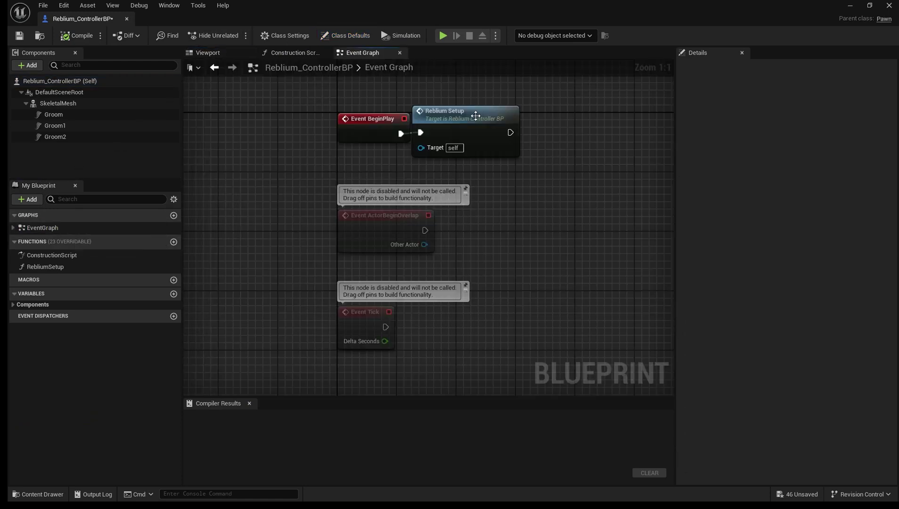
double_click(45, 255)
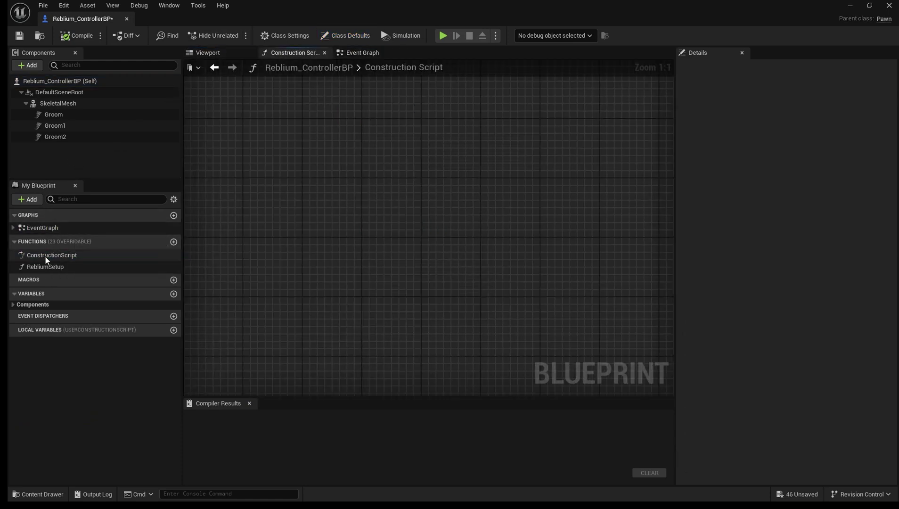
Step: Examine the construction script's nodes and the contents of the RebliumSetup function
scroll(381, 193, down, 4)
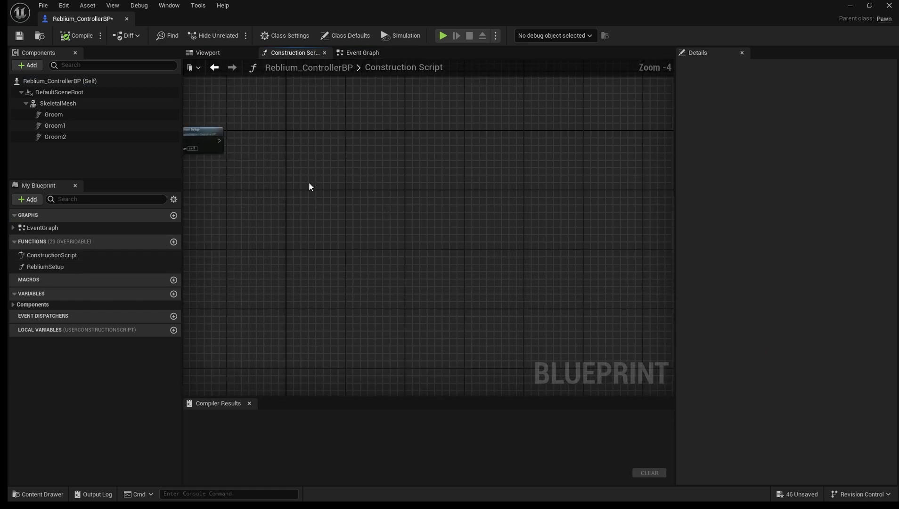
key(Home)
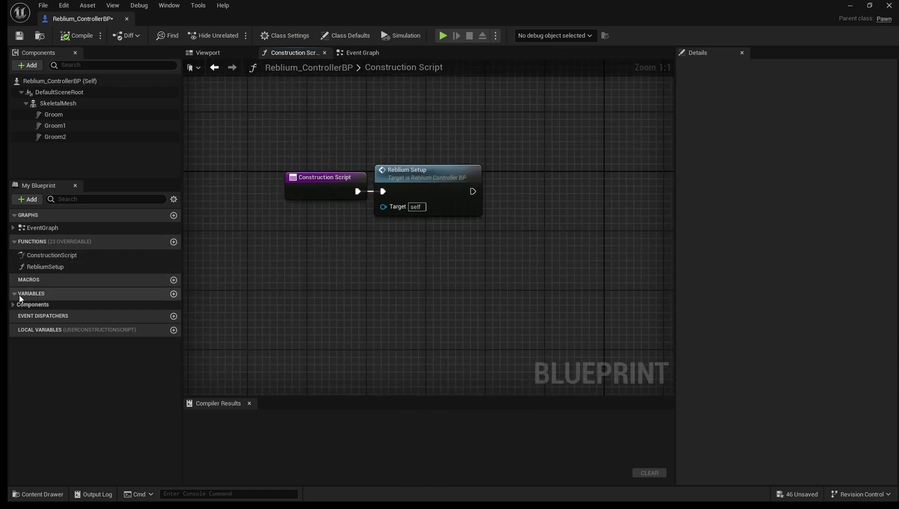
double_click(37, 268)
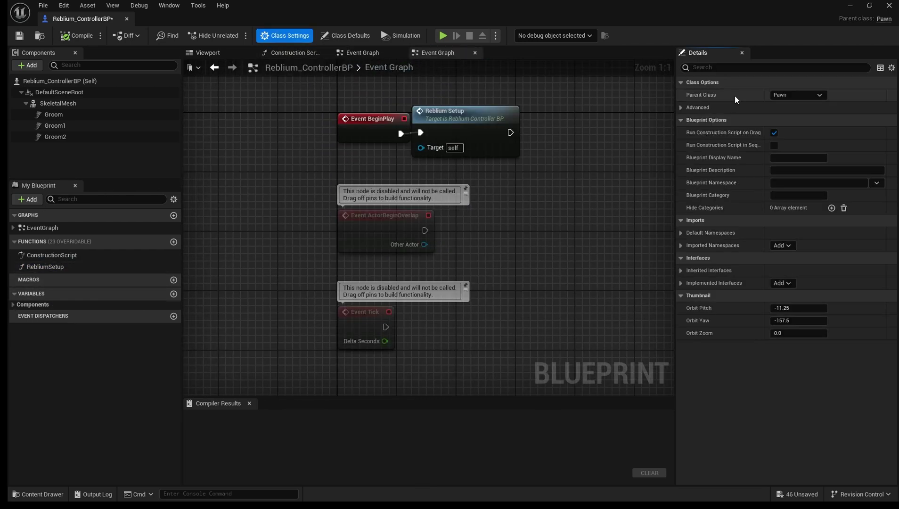
Step: Reparent the Reblium_ControllerBP blueprint to BP_ThirdPersonCharacter in its class settings
click(796, 95)
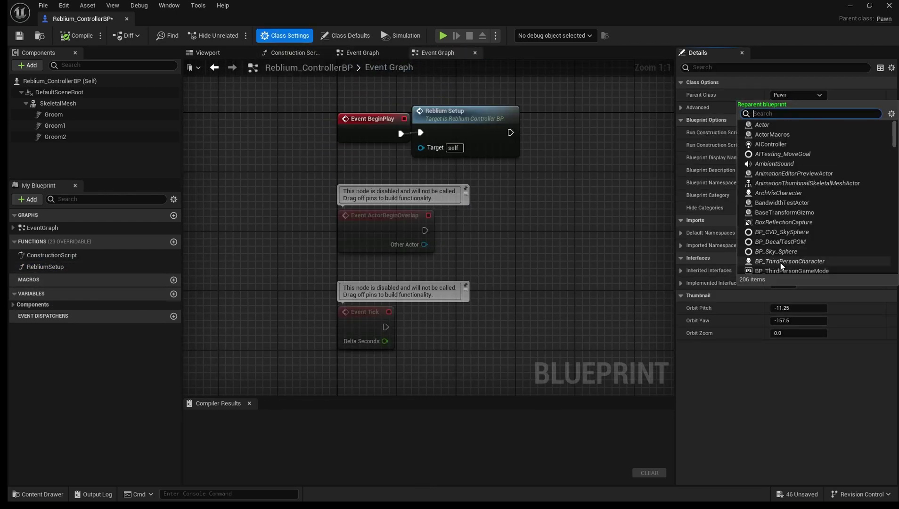
click(798, 262)
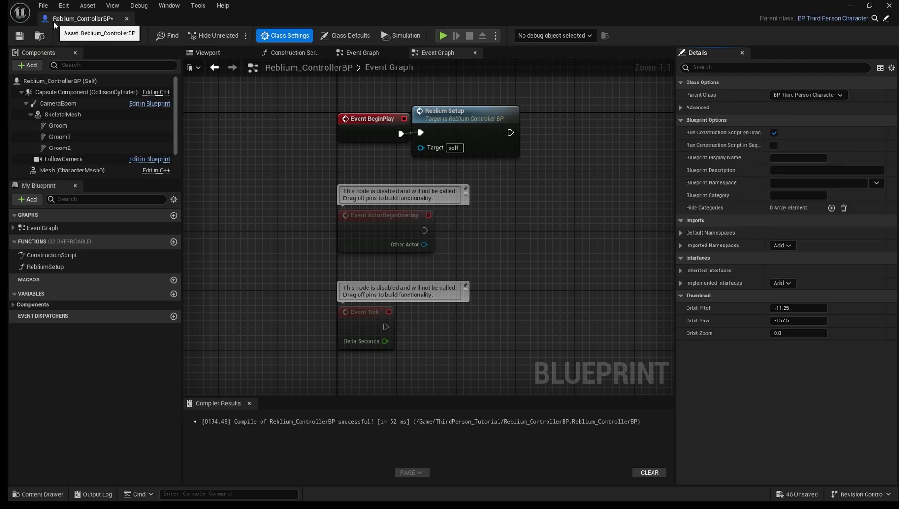
Step: Nest the avatar's SkeletalMesh component under the inherited Mesh (CharacterMesh0) component
scroll(71, 155, down, 1)
click(71, 144)
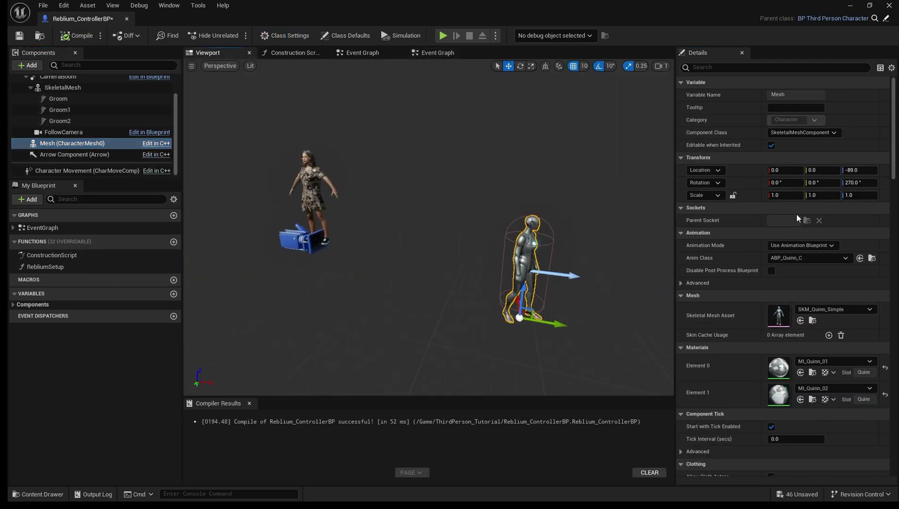
click(312, 182)
drag(63, 88, 60, 156)
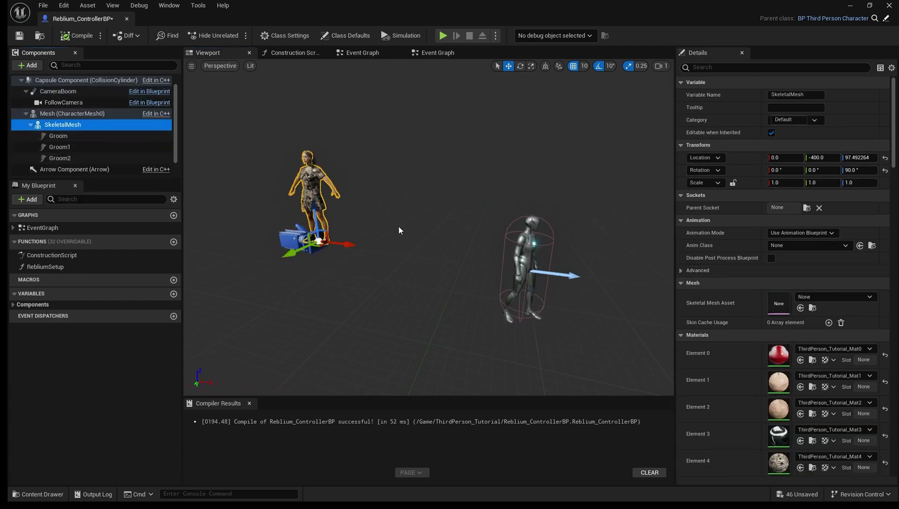
Step: Set the SkeletalMesh component's Z and Y location to 0
click(857, 158)
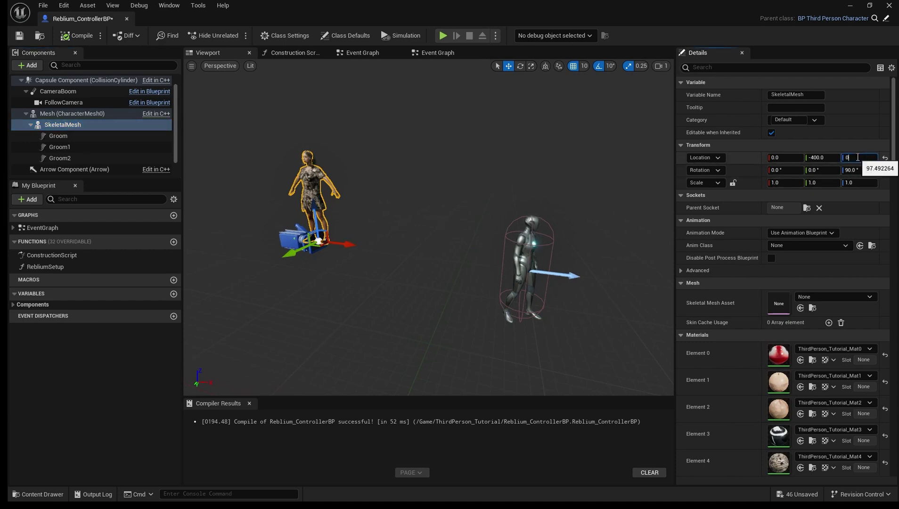
text(0)
key(Return)
text(0)
key(Return)
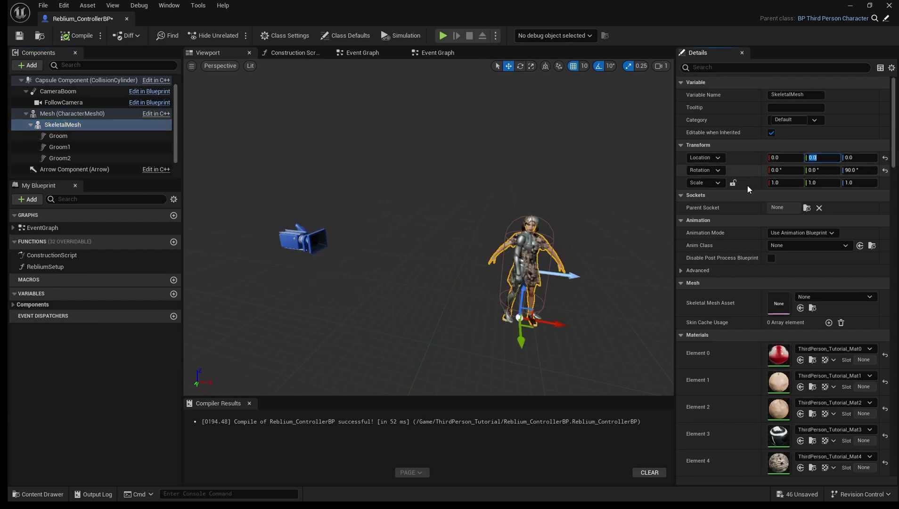
Step: Try a Z rotation of 270° on the SkeletalMesh component and settle on 0°
click(856, 171)
text(270)
key(Return)
text(0)
key(Return)
right_drag(457, 253, 367, 255)
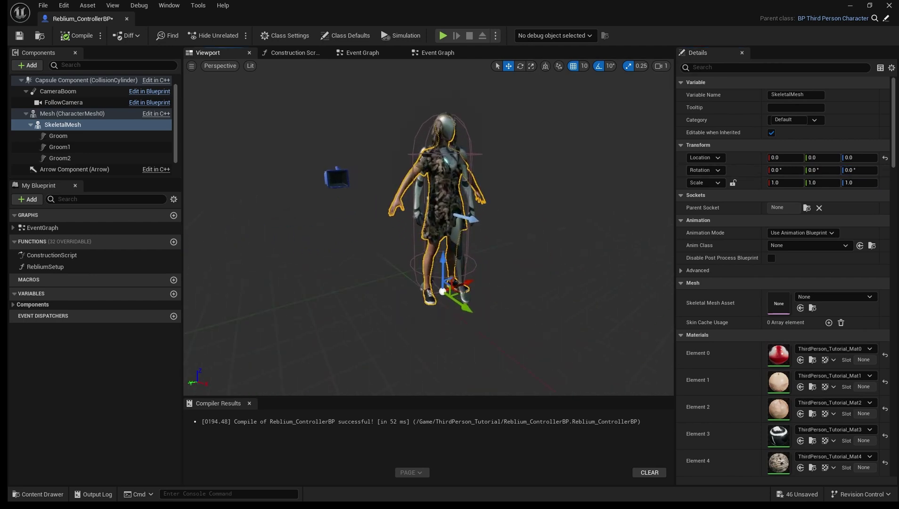
click(79, 123)
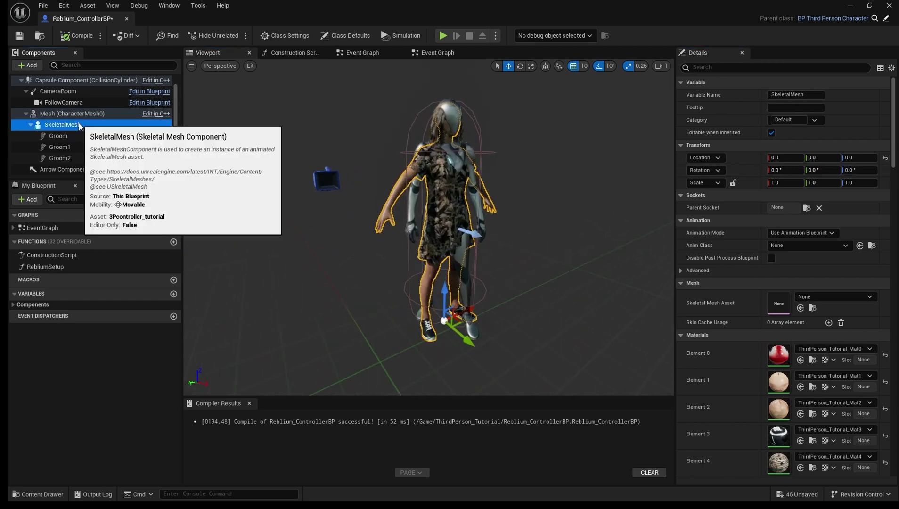
click(796, 247)
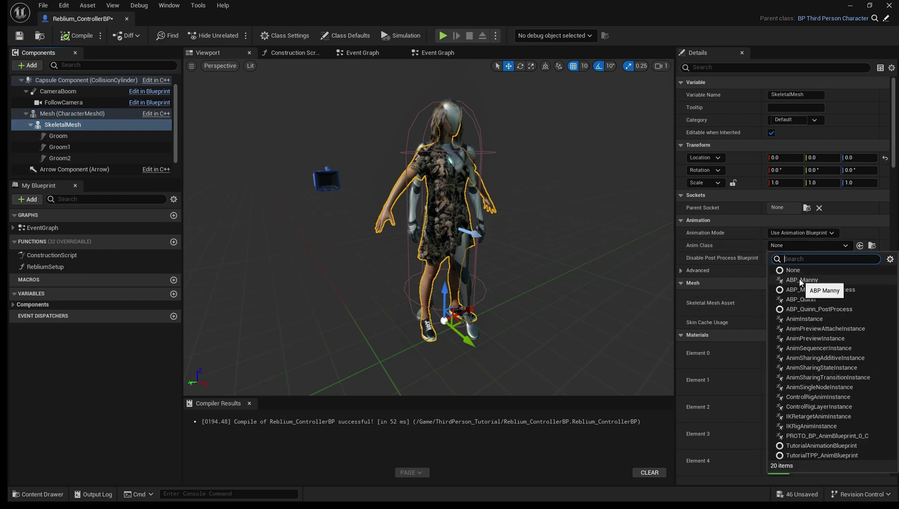
click(72, 114)
Step: Clear both the Anim Class and the Skeletal Mesh Asset of the inherited Mesh (CharacterMesh0) component to None
click(72, 113)
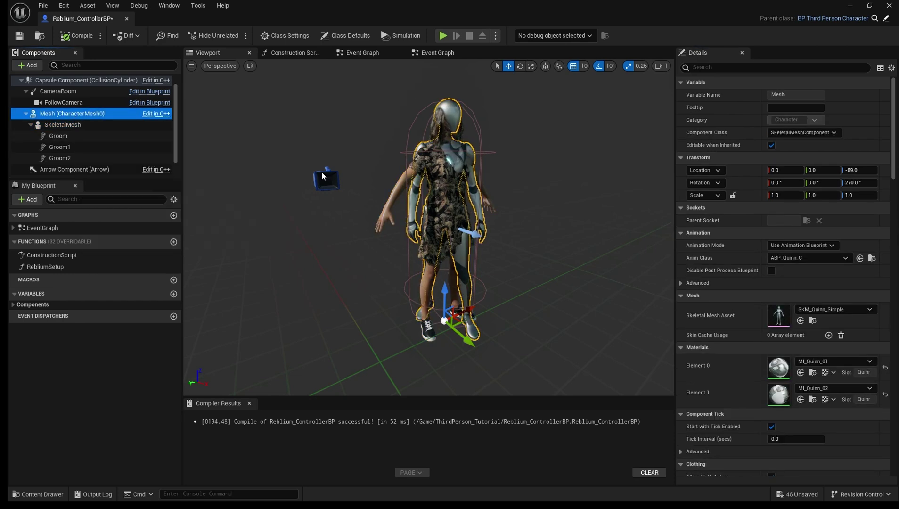
click(842, 258)
click(824, 279)
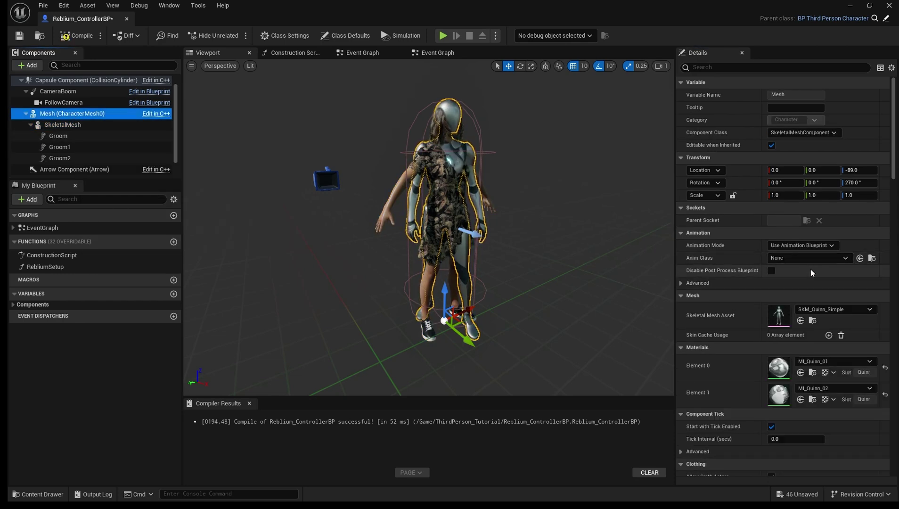
click(821, 310)
click(787, 145)
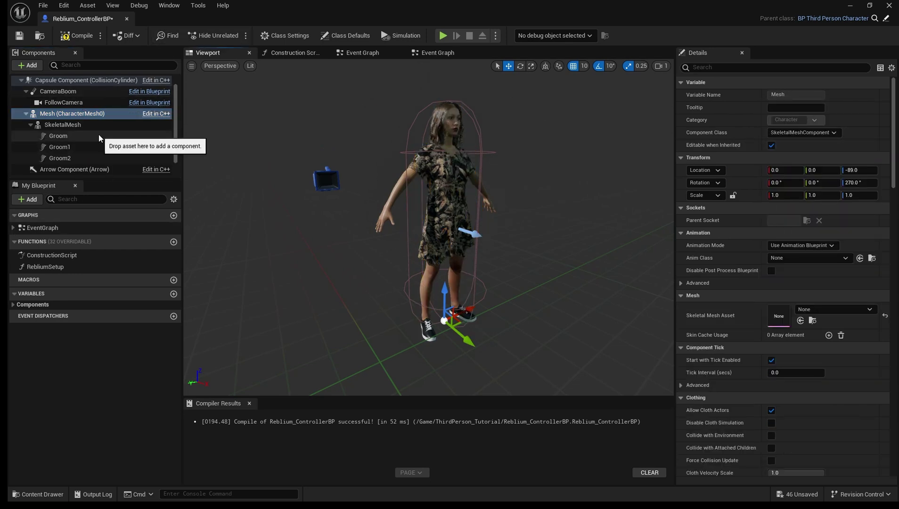
Step: Try ABP_Manny as the SkeletalMesh component's Anim Class and reset it to None
click(96, 125)
click(779, 247)
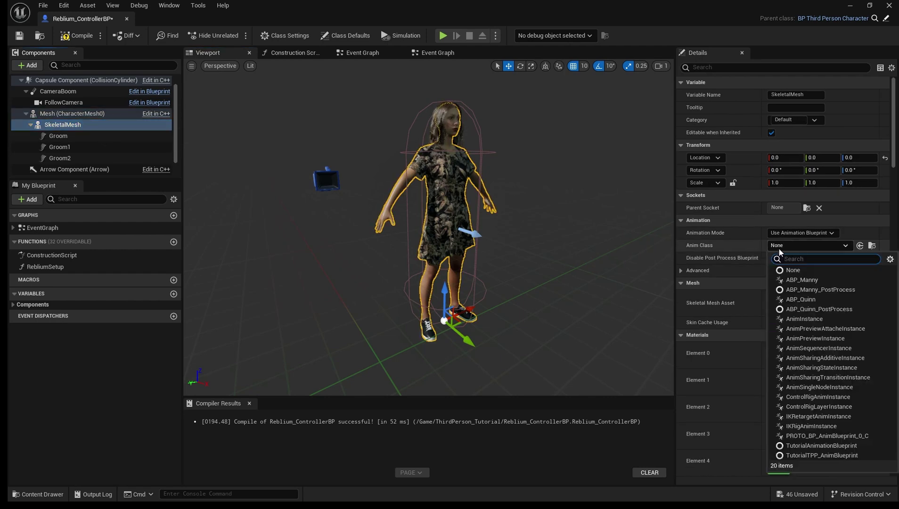
click(802, 280)
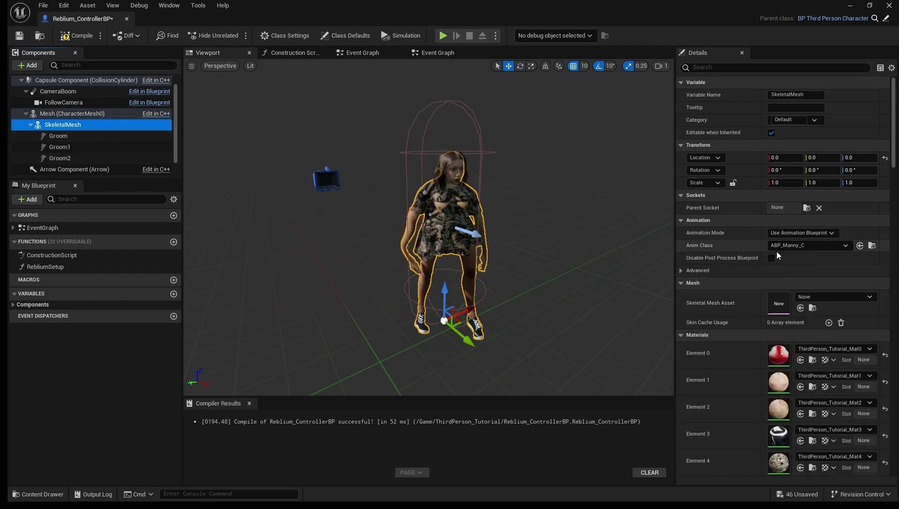
click(815, 246)
click(805, 266)
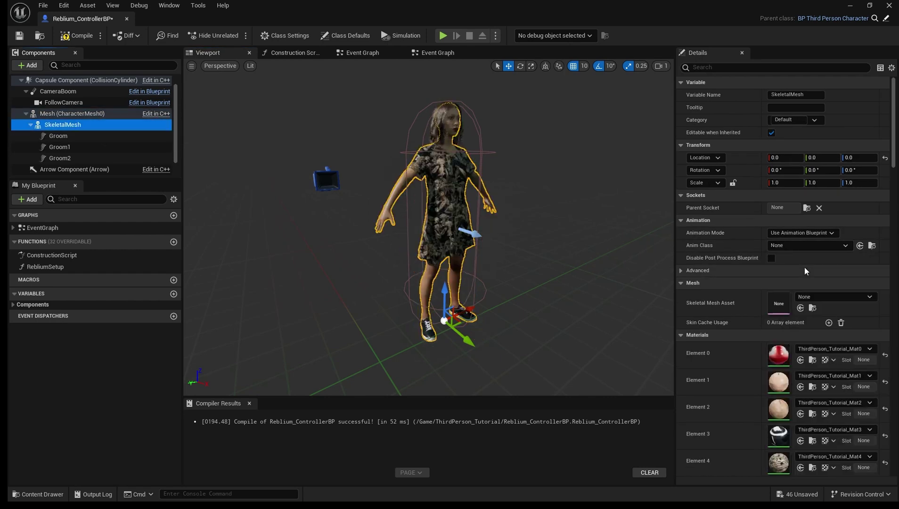
Step: Open animation retargeting for ABP_Manny from Characters/Mannequins/Animations and set 3Pcontroller_tutorial as the target skeletal mesh
click(39, 493)
click(56, 385)
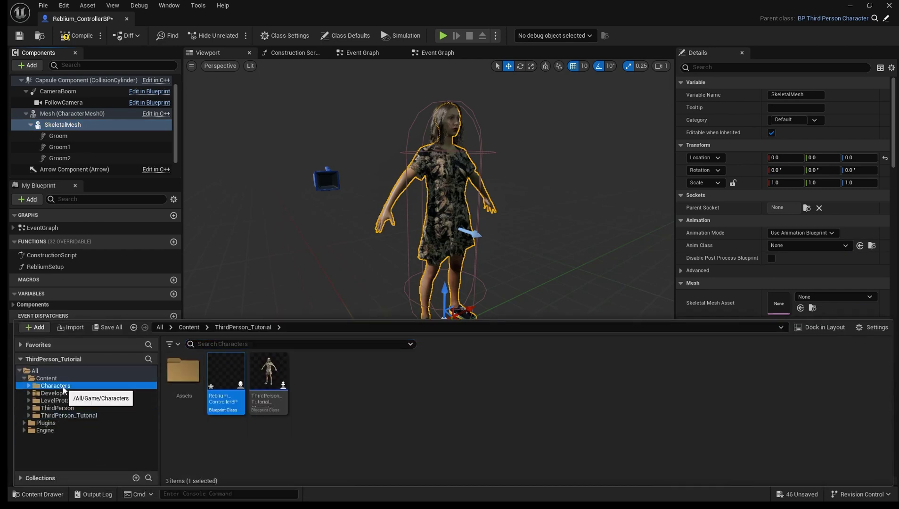
double_click(225, 371)
double_click(183, 373)
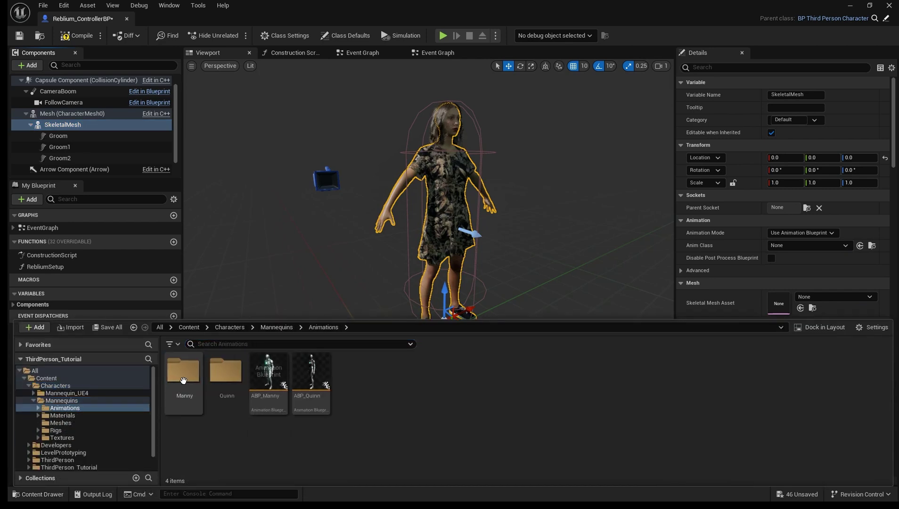
right_click(262, 365)
click(318, 122)
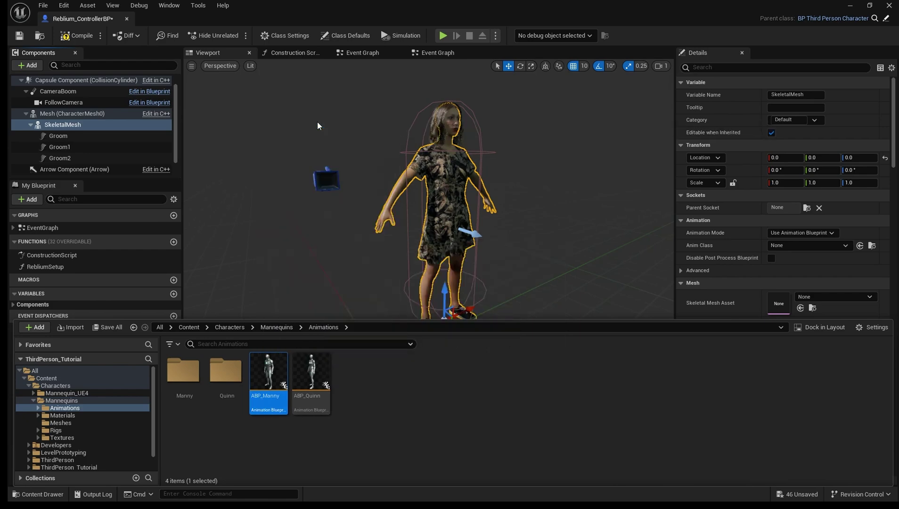
click(668, 153)
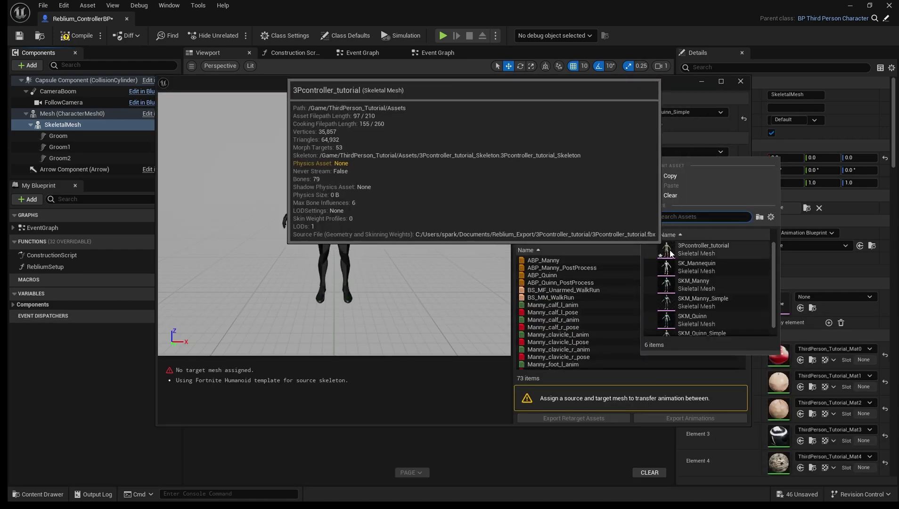
click(705, 248)
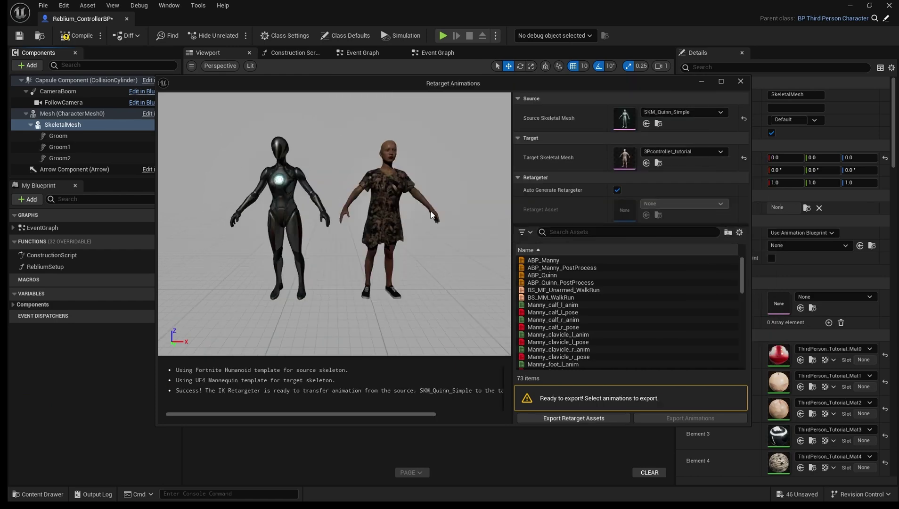
Step: Export the retargeted ABP_Manny and ABP_Quinn into the Content folder with the prefix Reblium_, including referenced assets
click(537, 261)
ctrl+click(538, 275)
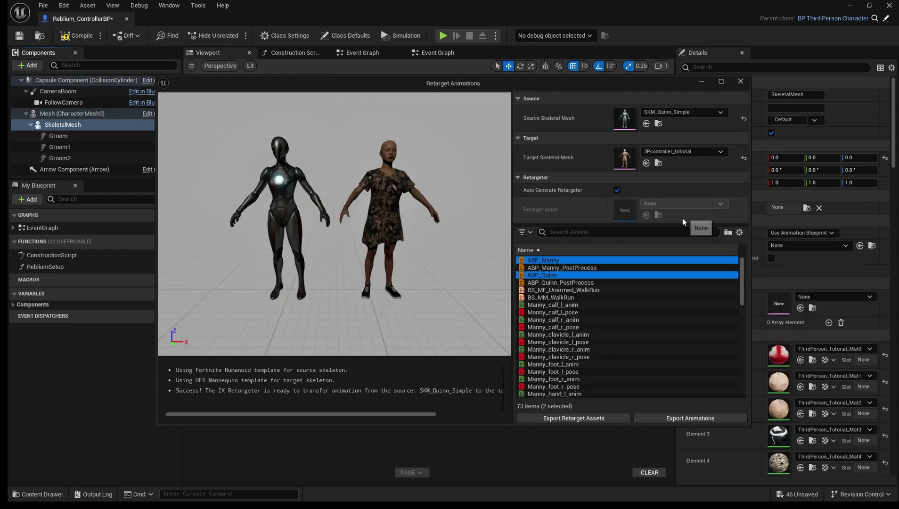
click(685, 418)
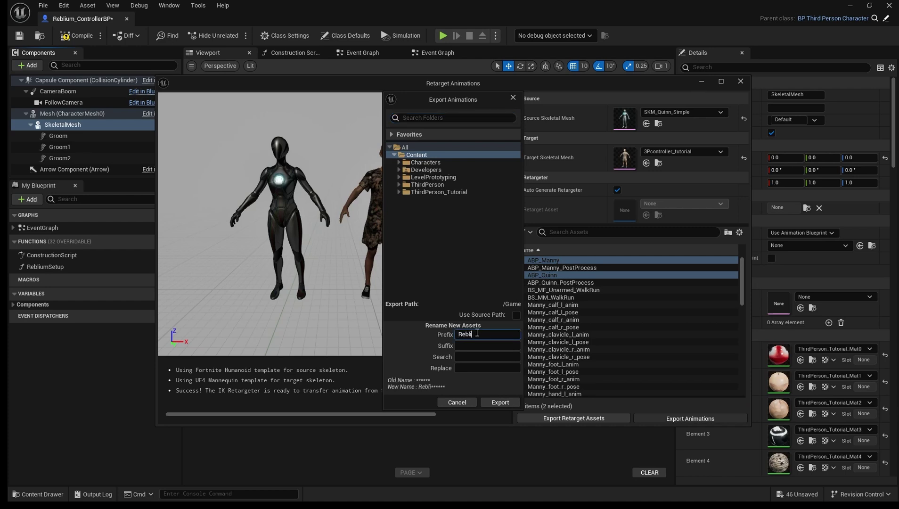
click(492, 403)
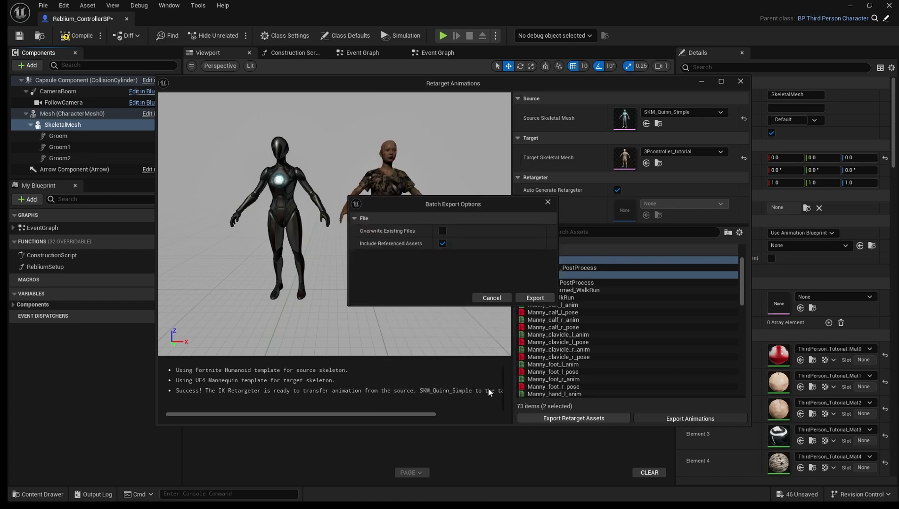
click(537, 302)
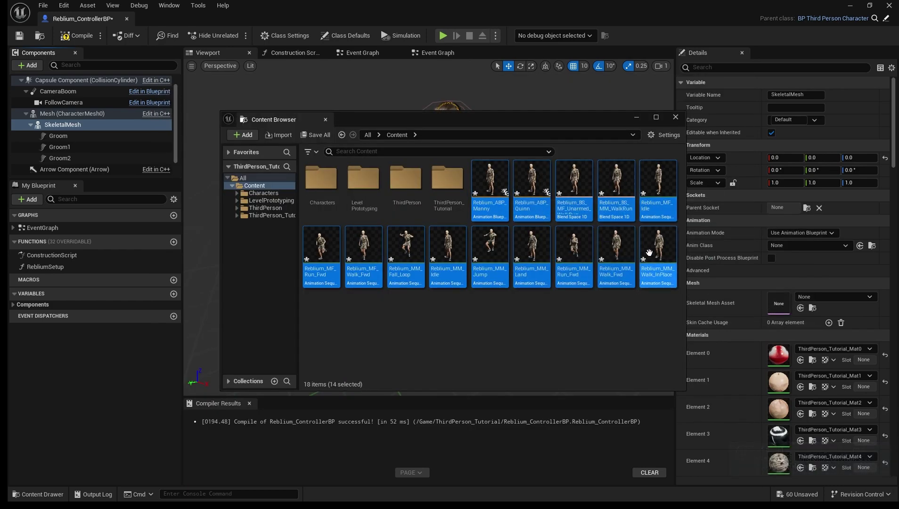
Step: Review the exported Reblium_ animation assets in the Content folder and close the browser window
mouse_move(322, 257)
mouse_down()
mouse_move(269, 207)
mouse_move(315, 246)
mouse_up()
click(474, 282)
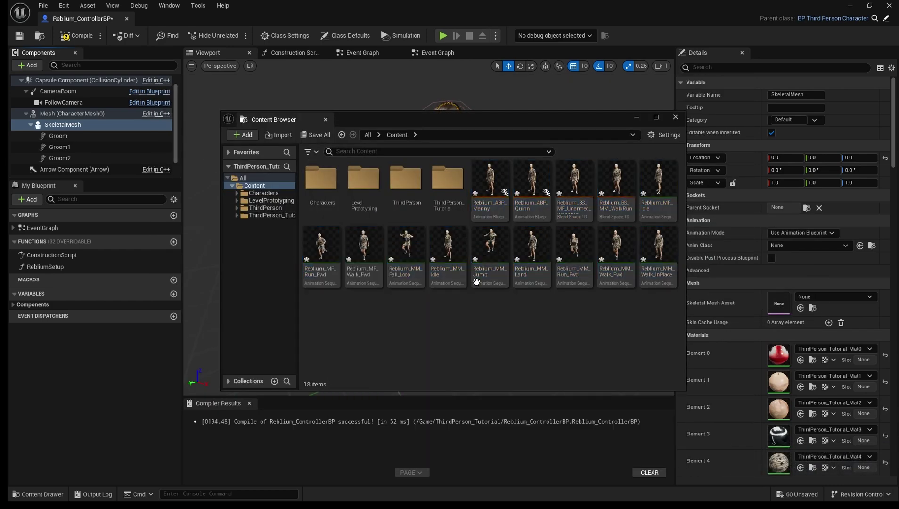
click(490, 194)
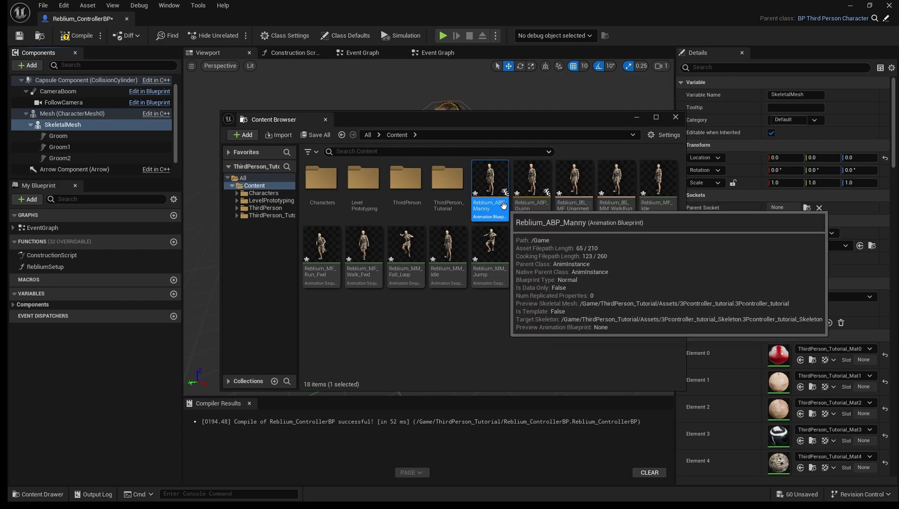
click(675, 118)
Step: Set the SkeletalMesh component's Anim Class to Reblium_ABP_Quinn, and compile and save the blueprint
click(801, 245)
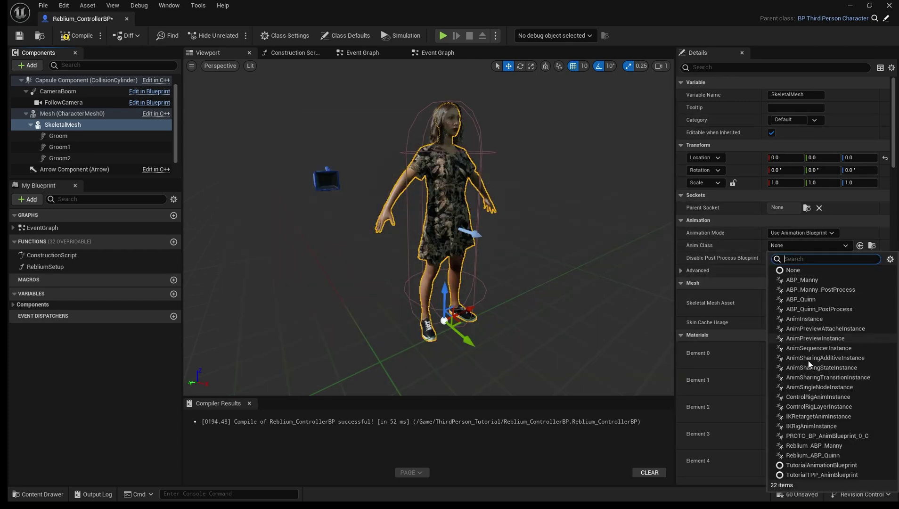
click(836, 454)
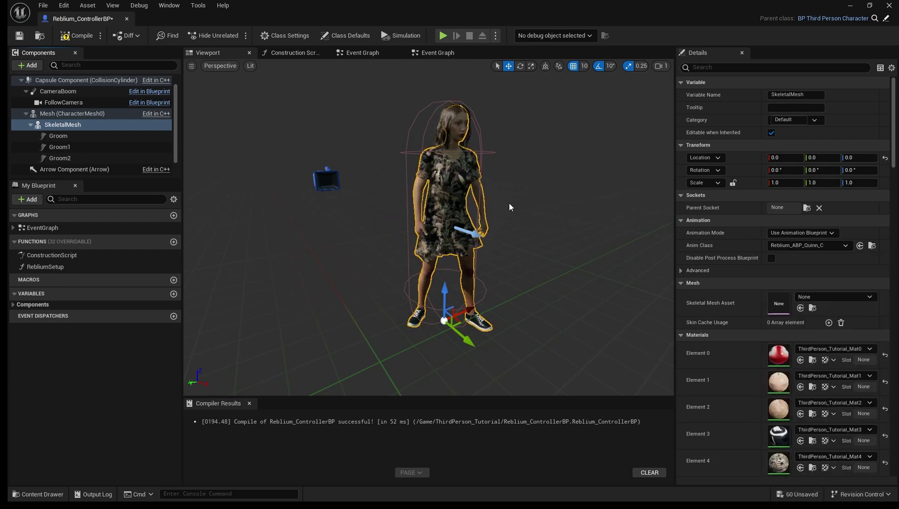
click(86, 38)
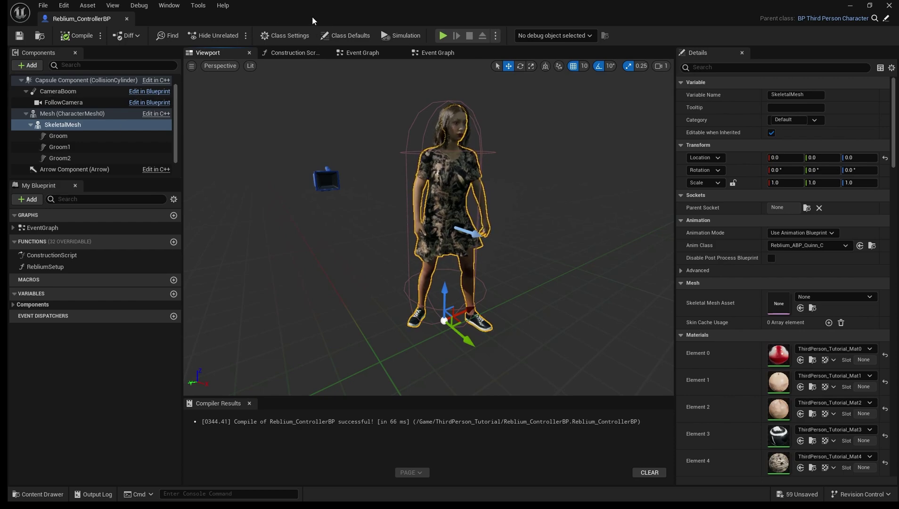
Step: Float the Reblium_ControllerBP window over the level editor and examine an asset from the project content
drag(312, 16, 524, 155)
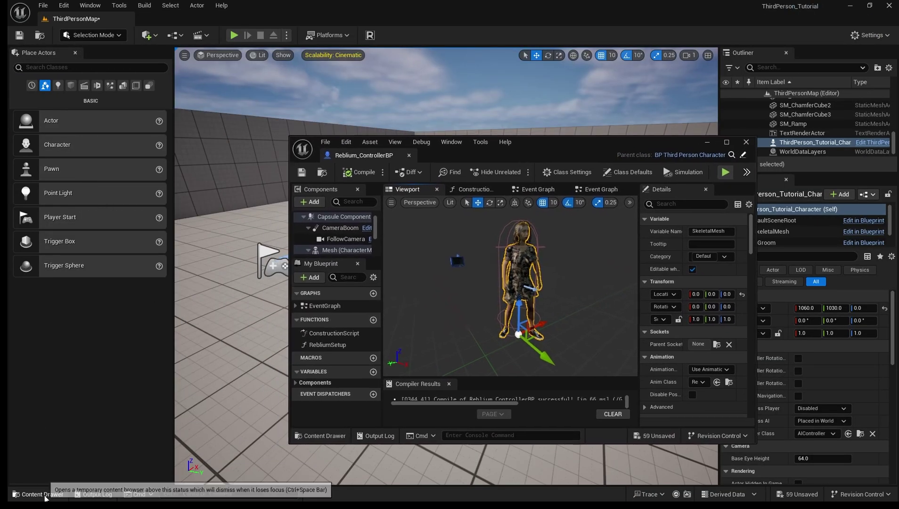
double_click(323, 306)
scroll(514, 290, down, 3)
scroll(443, 222, down, 3)
right_drag(483, 261, 486, 307)
scroll(471, 320, up, 3)
right_drag(424, 245, 542, 339)
Step: Restore Reblium_ControllerBP to full size and delete the disabled Event ActorBeginOverlap and Event Tick nodes from its event graph
double_click(541, 139)
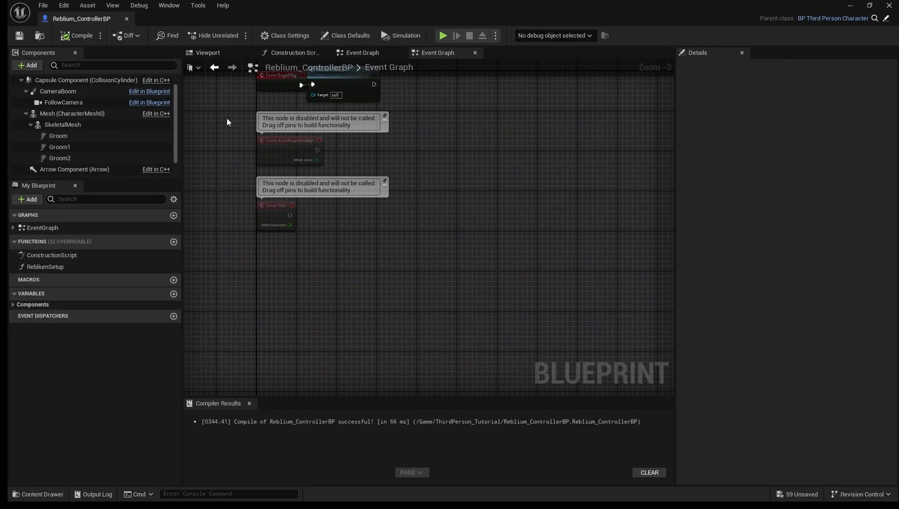
key(Delete)
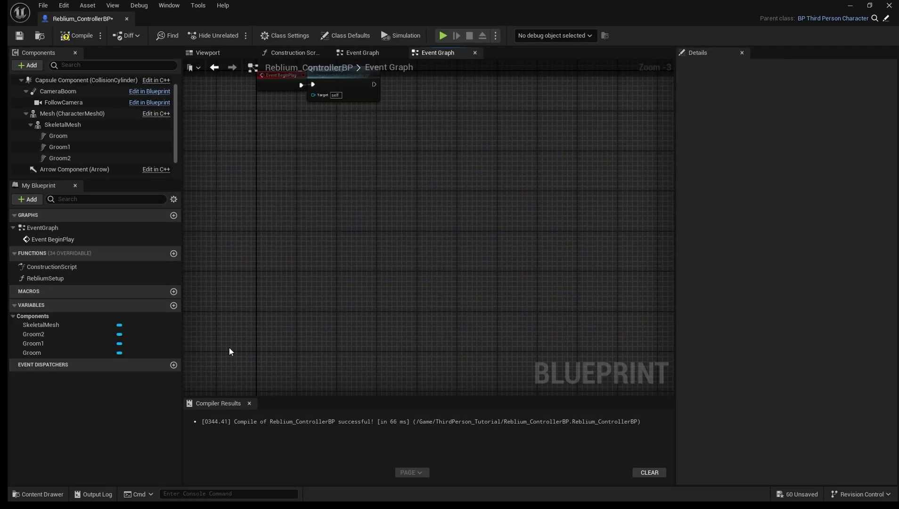
Step: Open the BP_ThirdPersonCharacter blueprint from the project's ThirdPerson/Blueprints folder
click(52, 498)
scroll(71, 441, down, 1)
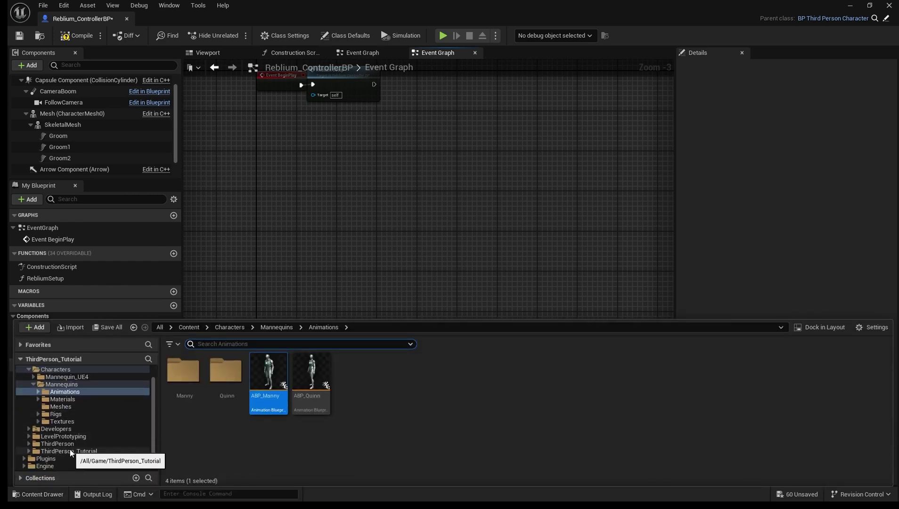
click(66, 444)
double_click(181, 372)
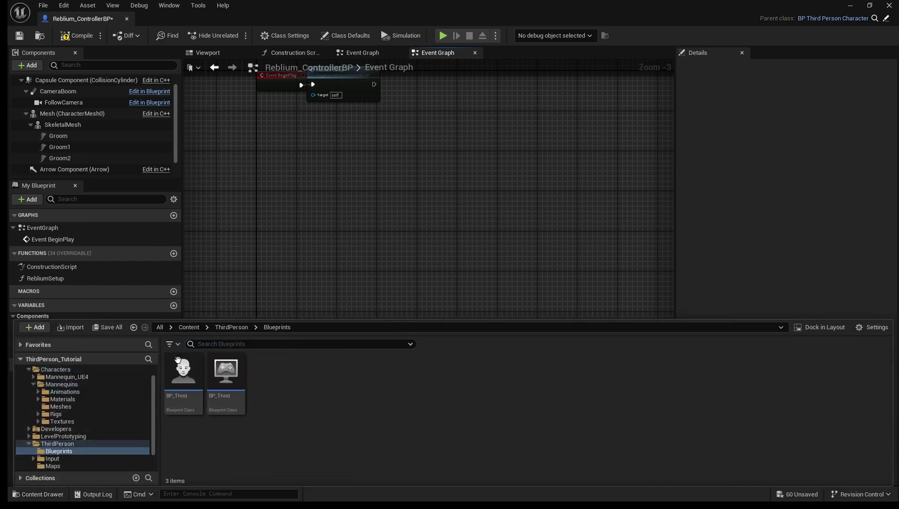
double_click(182, 377)
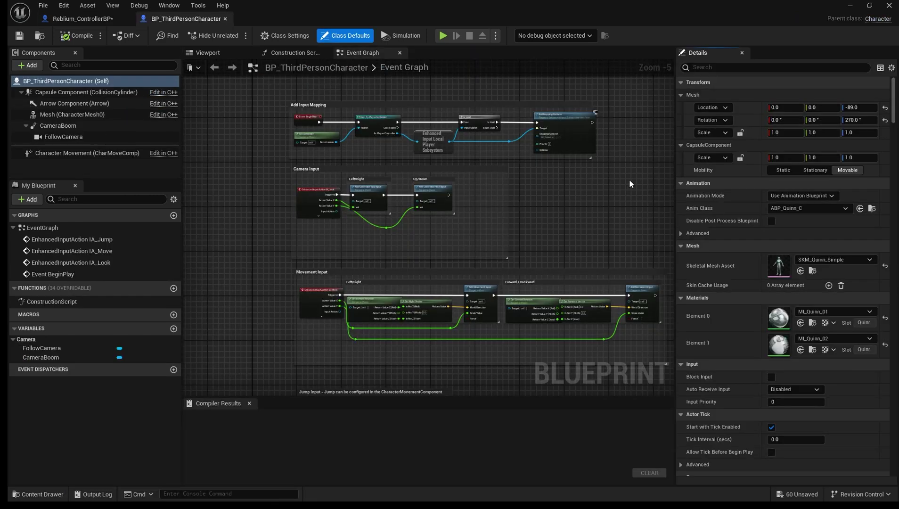
Step: Copy all input mapping, camera, movement and jump nodes from BP_ThirdPersonCharacter's event graph
scroll(228, 172, down, 2)
drag(243, 110, 509, 351)
click(224, 50)
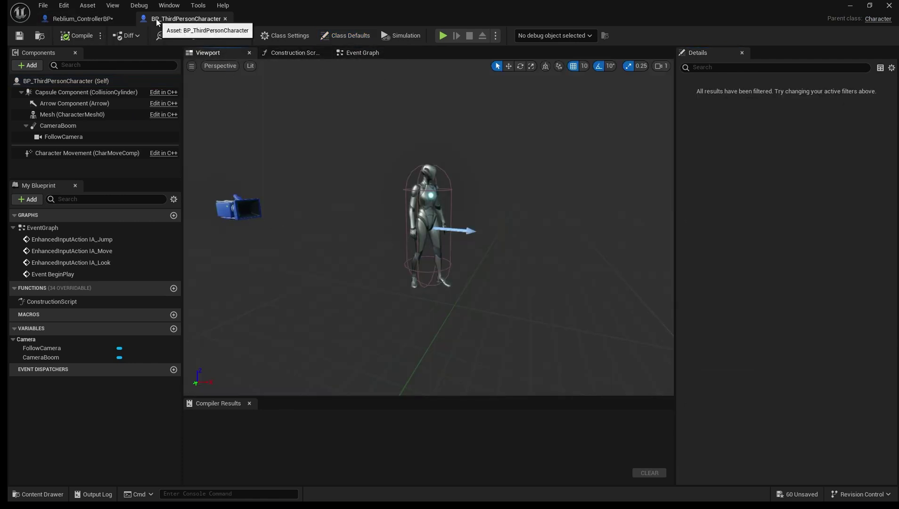
click(361, 52)
right_click(417, 150)
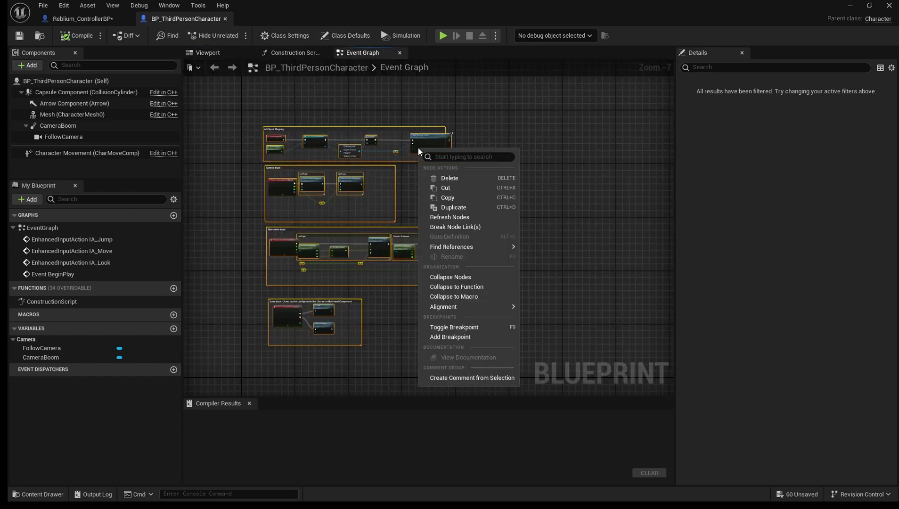
click(448, 198)
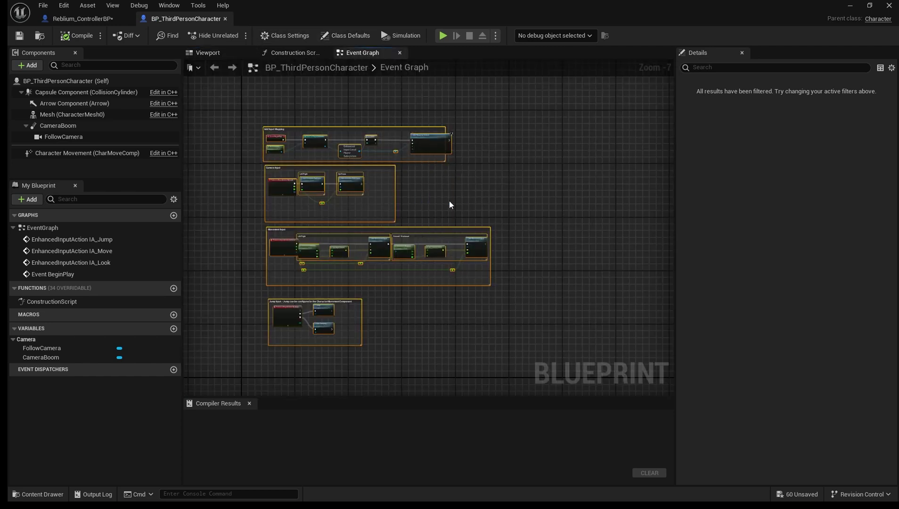
Step: Return to Reblium_ControllerBP's event graph and make room around the Event BeginPlay and Reblium Setup nodes
click(92, 21)
right_drag(257, 146, 290, 239)
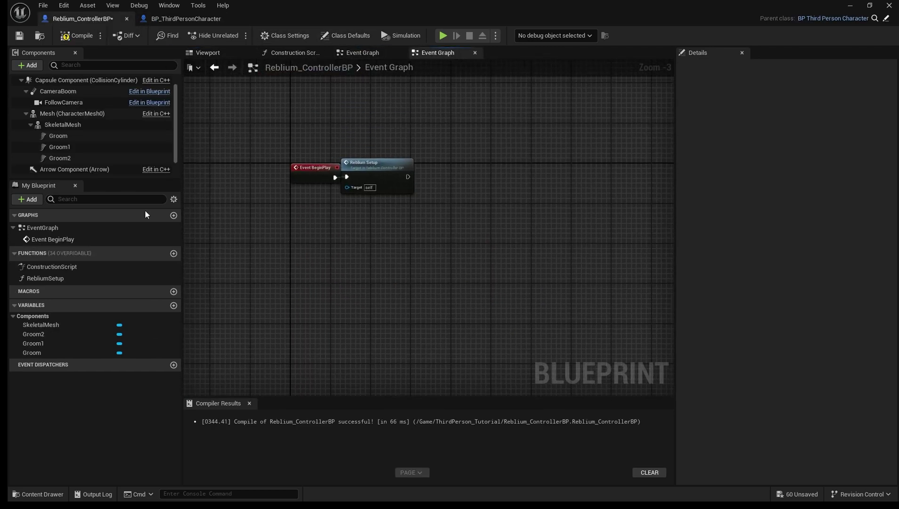
click(71, 236)
double_click(50, 229)
right_click(314, 258)
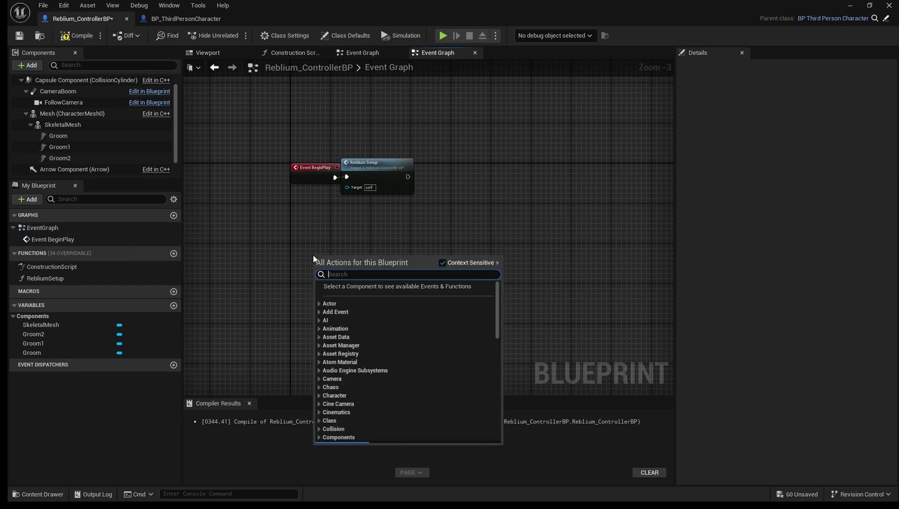
click(327, 237)
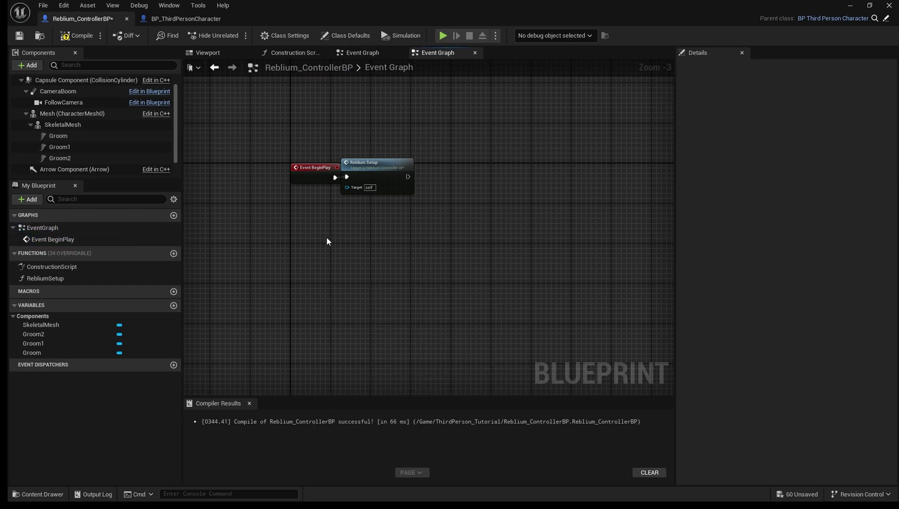
click(63, 6)
click(65, 5)
key(ctrl+v)
scroll(312, 235, down, 5)
key(ctrl+z)
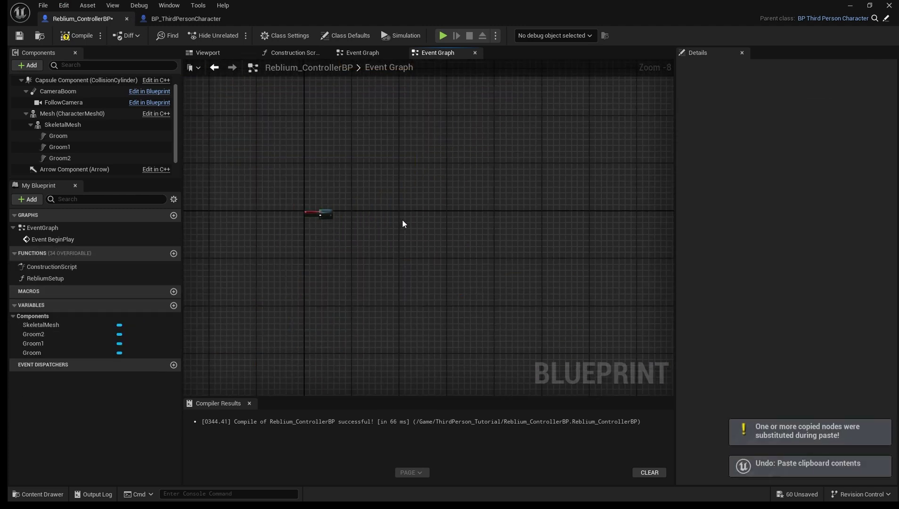
Step: Paste the copied input nodes into Reblium_ControllerBP's event graph and move Event BeginPlay clear of them
scroll(325, 263, up, 3)
key(ctrl+v)
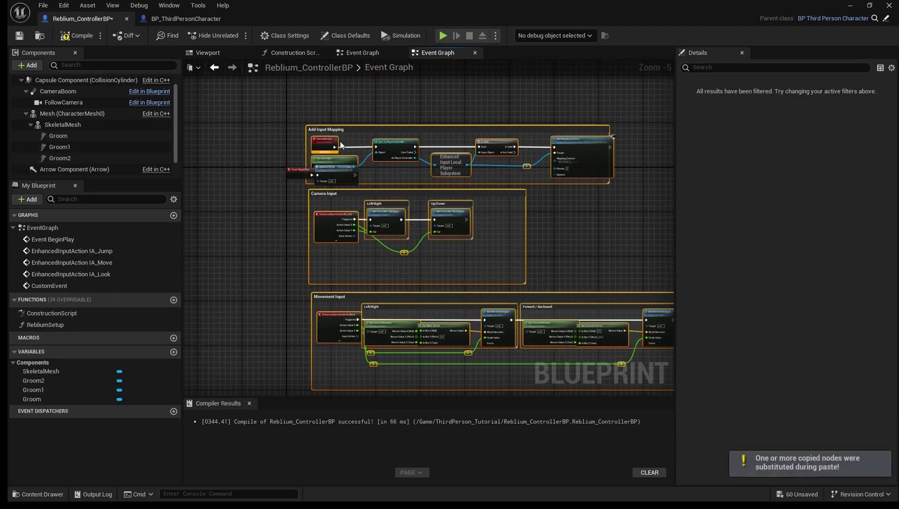
click(331, 154)
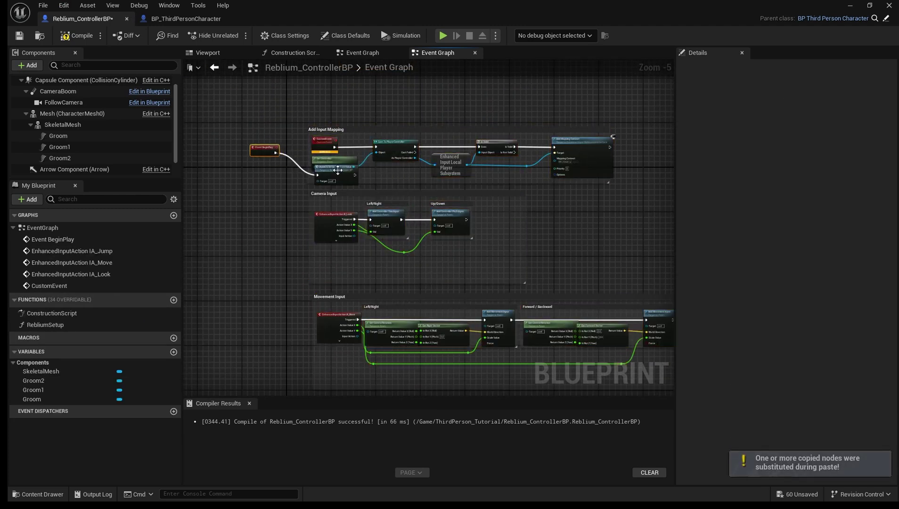
Step: Place Reblium Setup and Event BeginPlay above Add Input Mapping, connect Reblium Setup's execution output to Cast To PlayerController, and compile the blueprint
drag(322, 168, 310, 106)
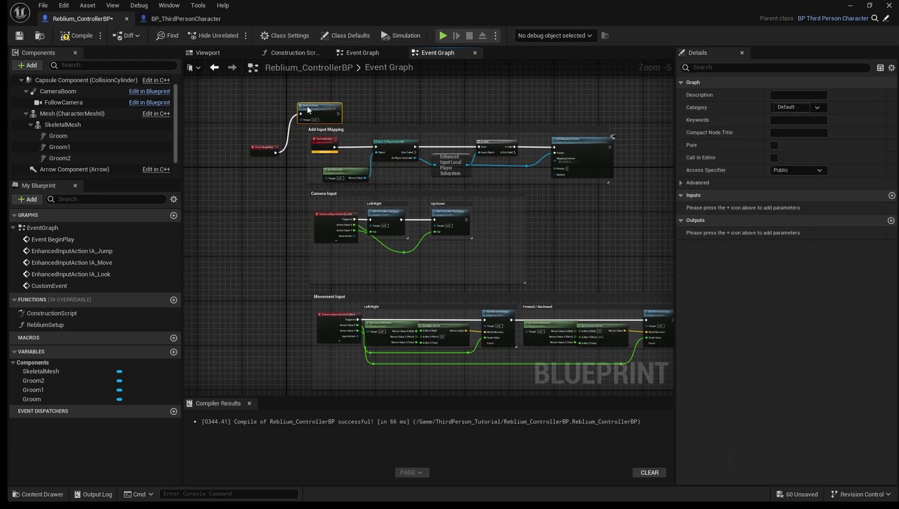
drag(268, 147, 285, 97)
scroll(301, 99, up, 4)
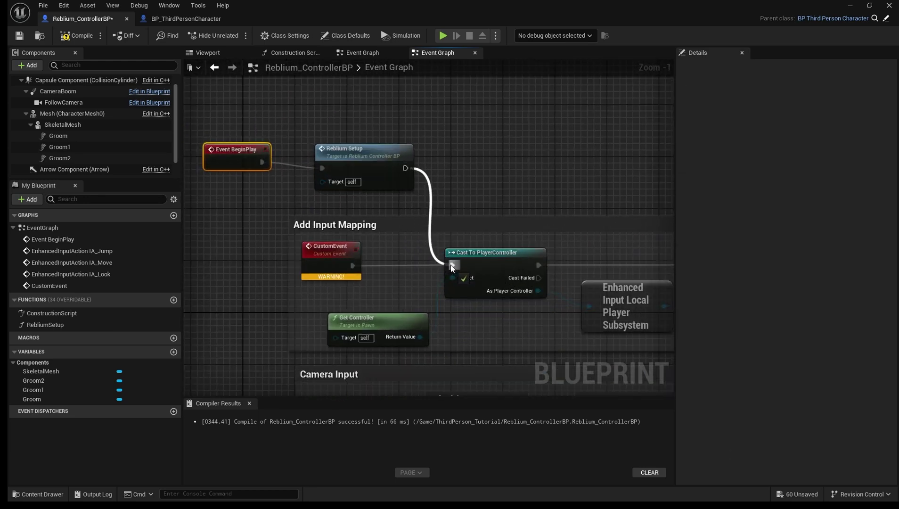
drag(450, 264, 450, 265)
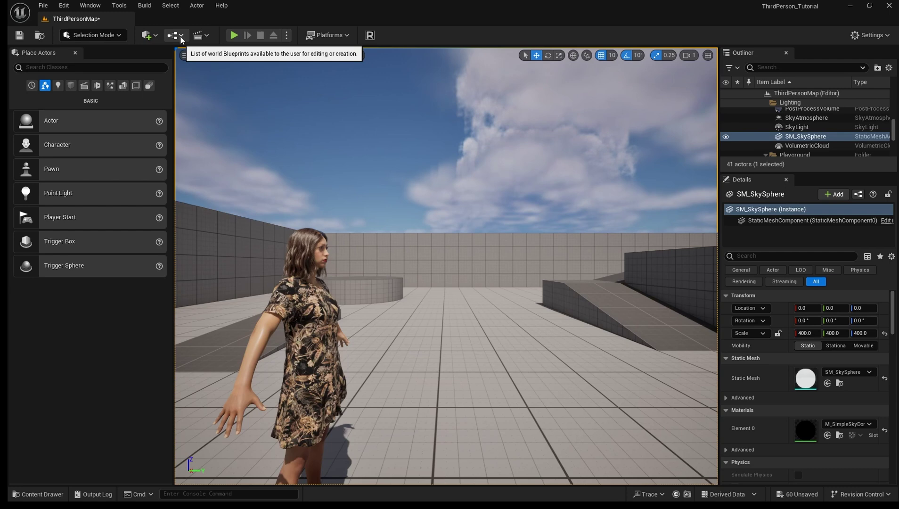
Step: Set the Default Pawn Class of BP_ThirdPersonGameMode to Reblium_ControllerBP, then compile and save the game mode
click(180, 37)
mouse_move(234, 144)
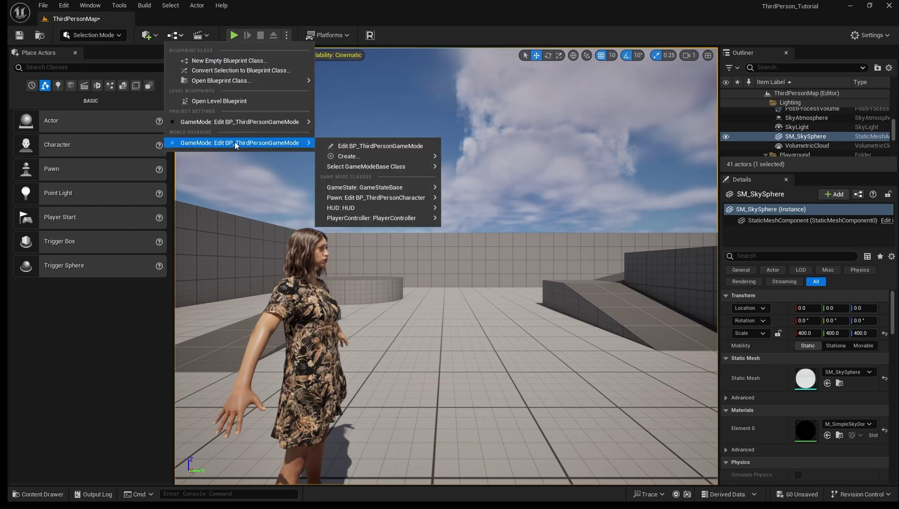
click(390, 147)
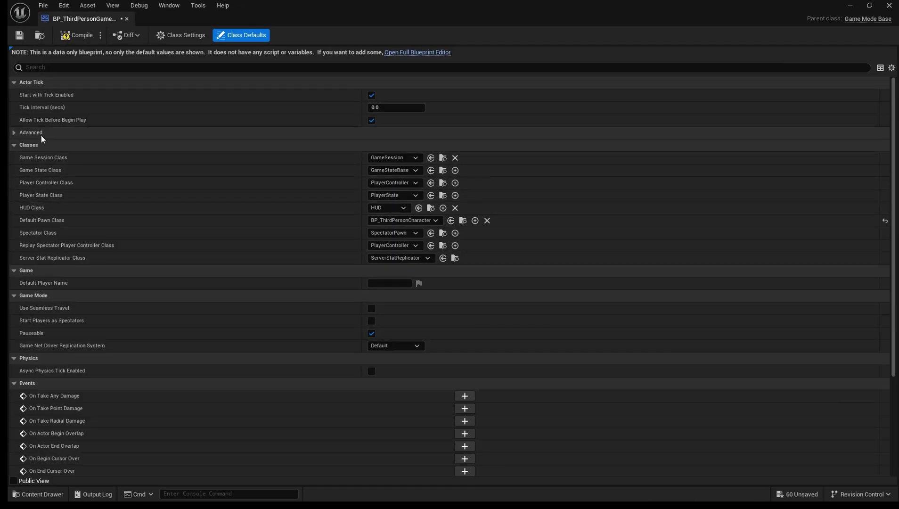
click(395, 224)
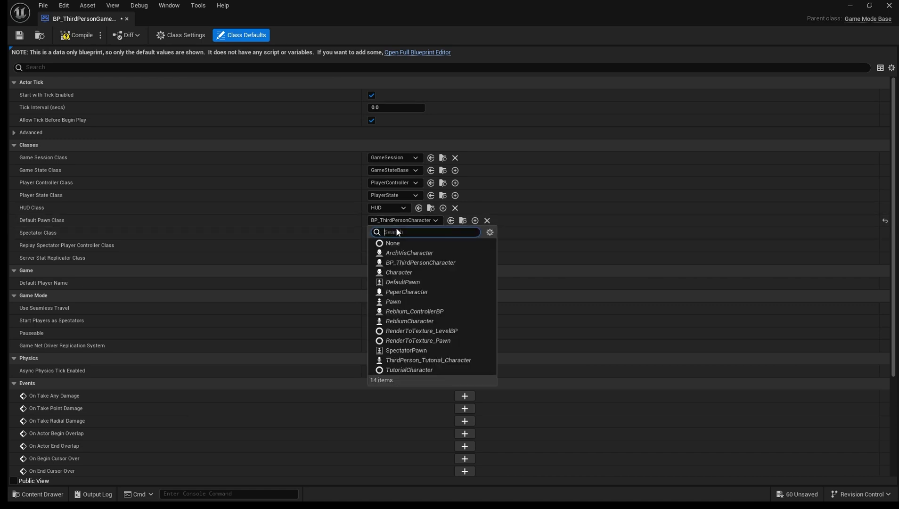
click(443, 311)
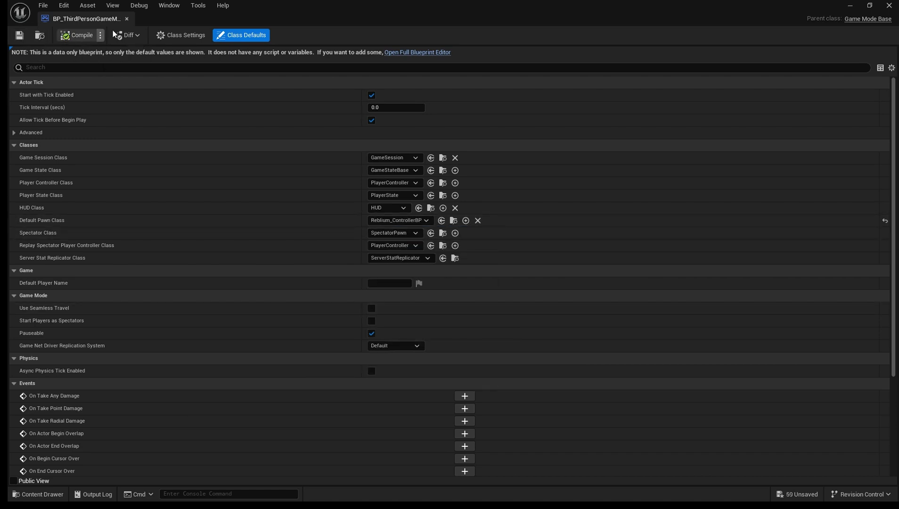
Step: Play the level to test the avatar's forward and backward movement, and stop the session
click(850, 7)
click(233, 35)
click(364, 175)
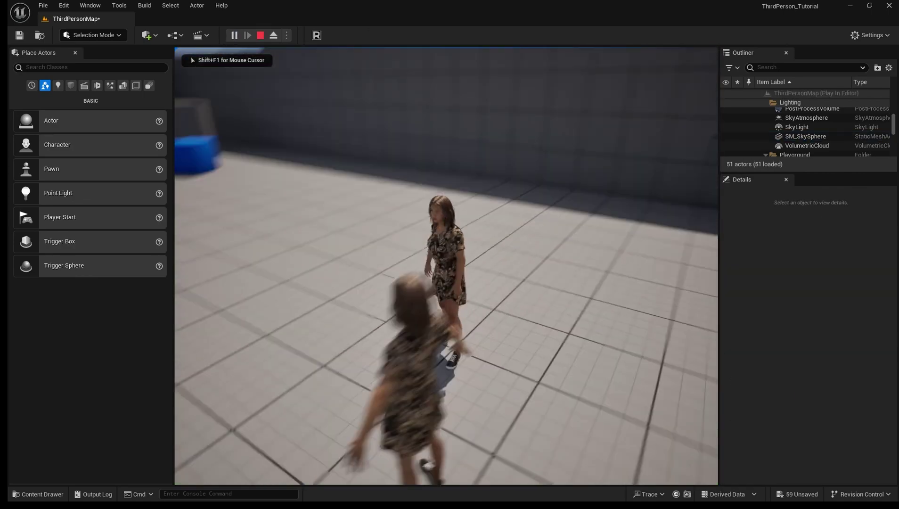
key(w)
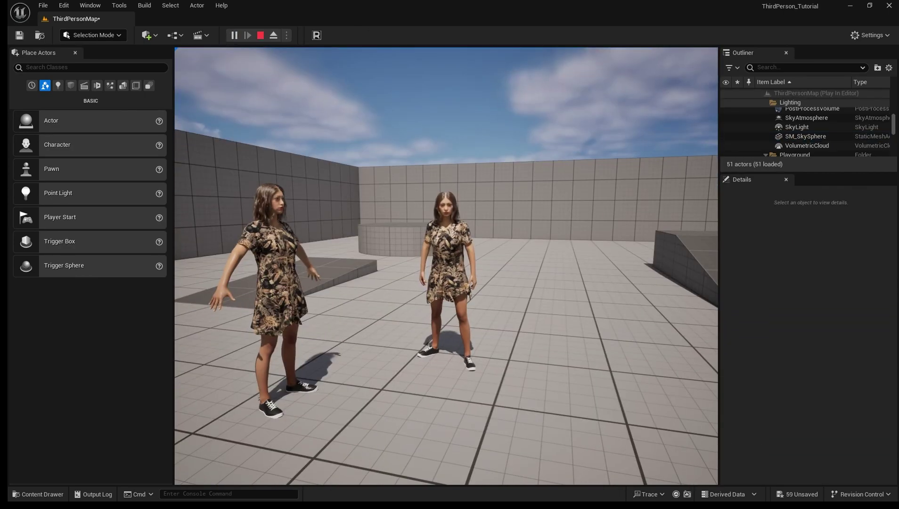
key(s)
key(s)
key(w)
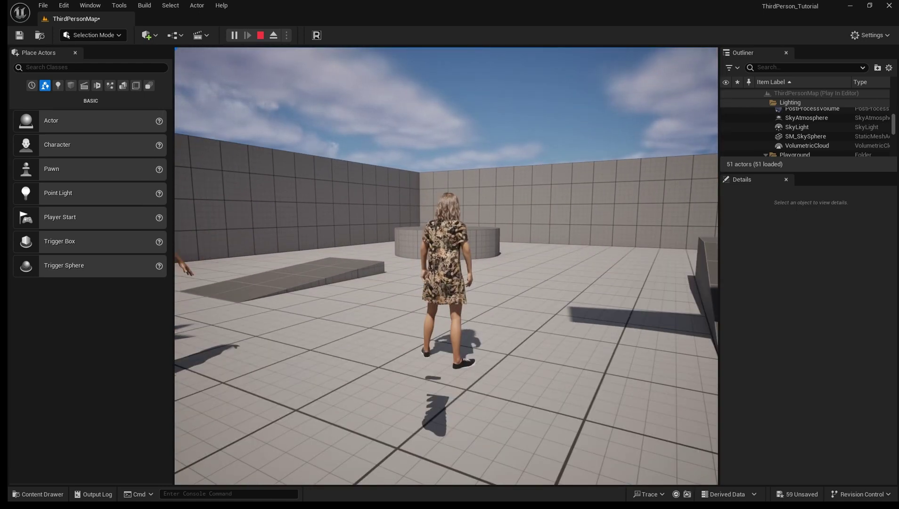
key(Escape)
click(662, 125)
Step: Create a physics asset from the 3Pcontroller_tutorial skeletal mesh with Min Bone Size 5.0, and close its editor
click(38, 493)
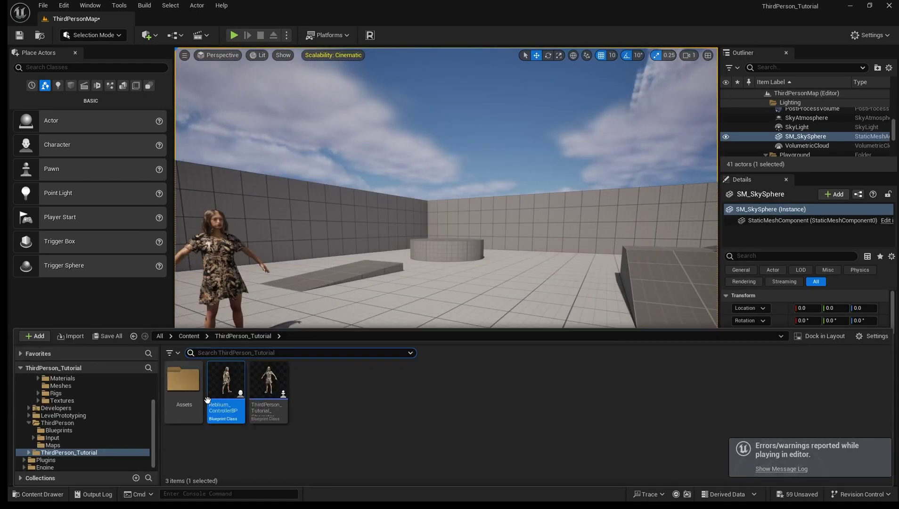
double_click(184, 379)
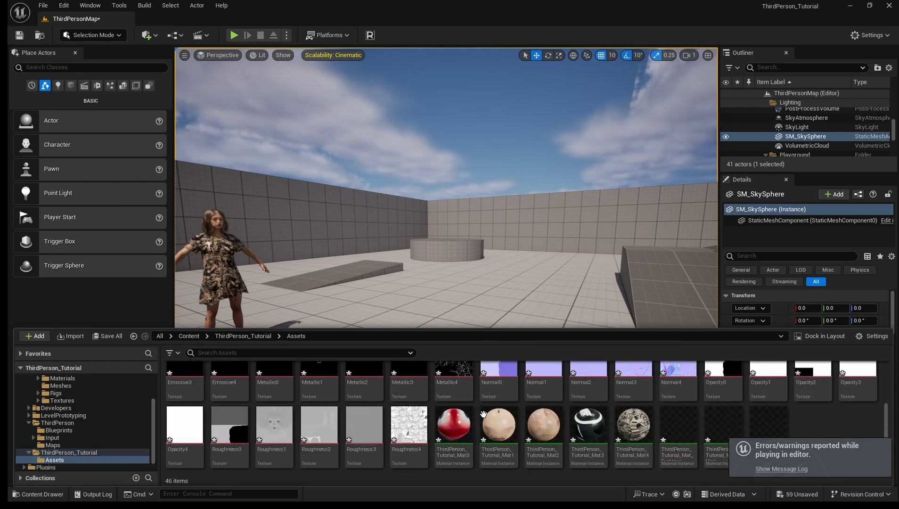
right_click(183, 387)
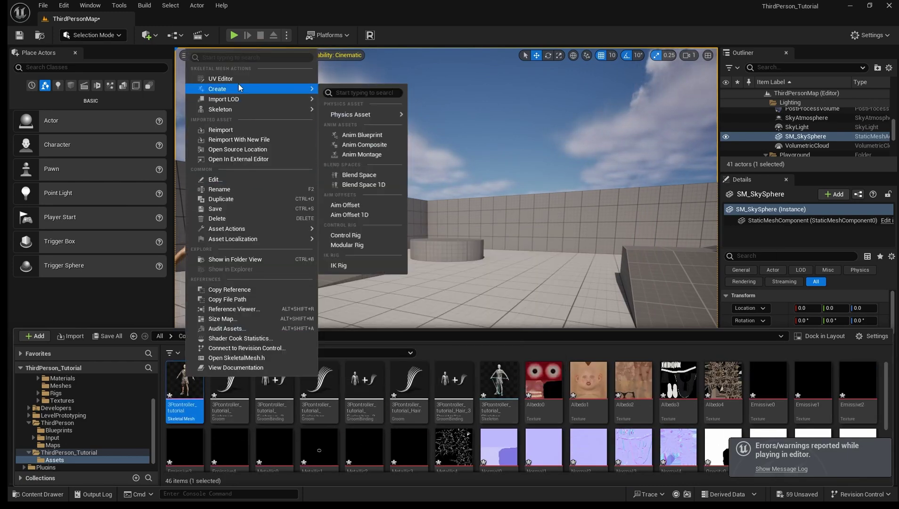
mouse_move(240, 89)
mouse_move(358, 114)
click(444, 128)
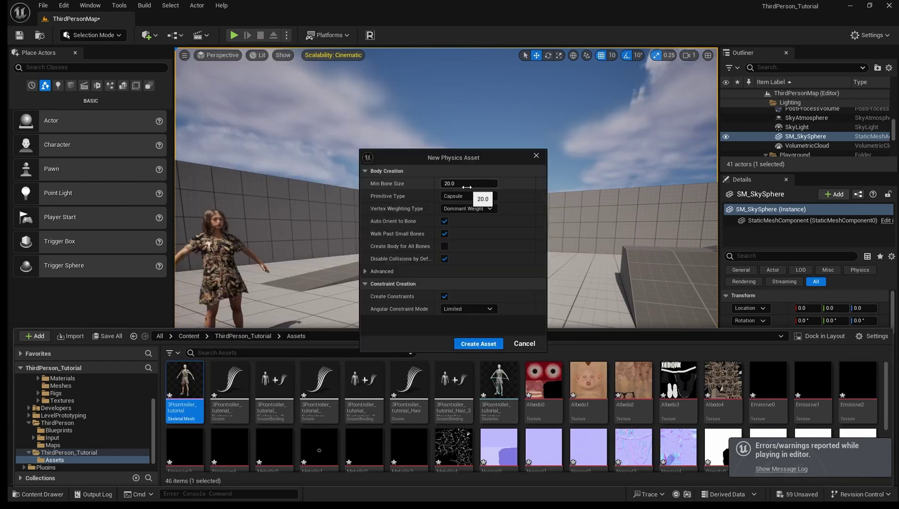
click(479, 344)
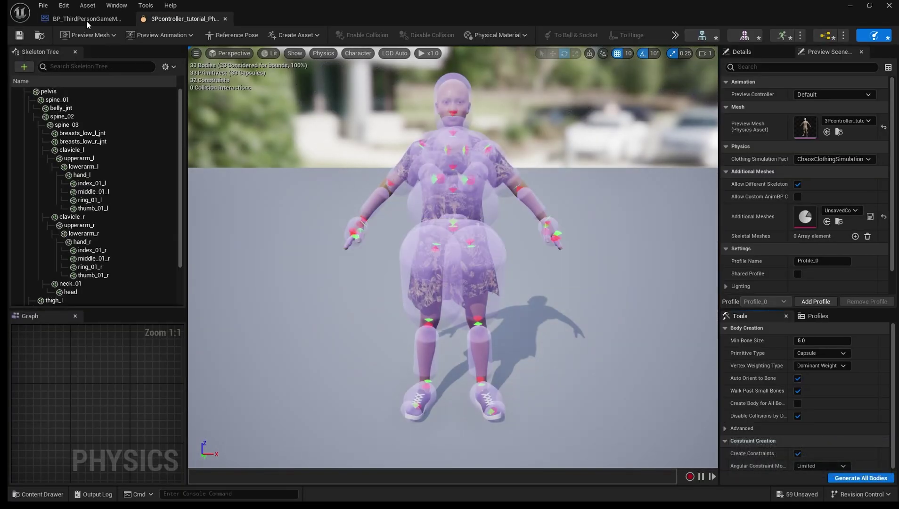
click(225, 18)
click(888, 6)
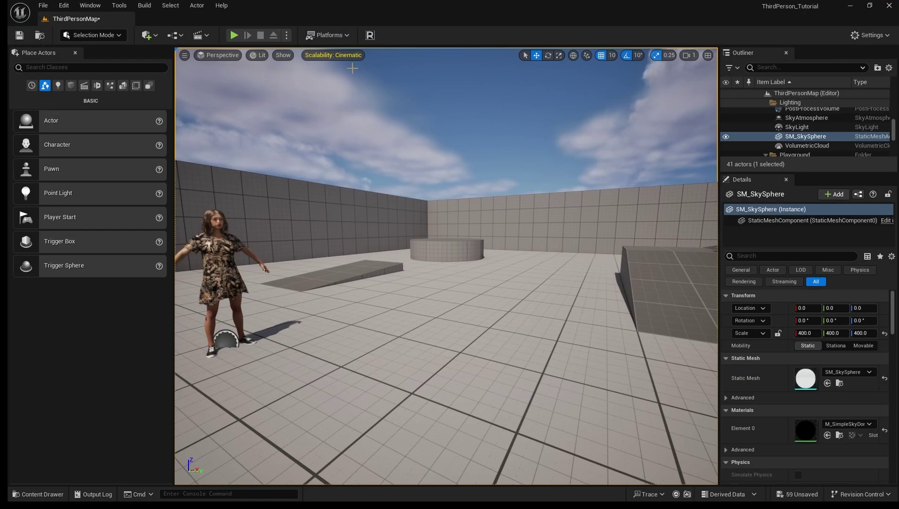
Step: Set the Additive Anim Type of the Reblium_MM_Land animation to Local Space and save the asset
click(37, 494)
click(45, 387)
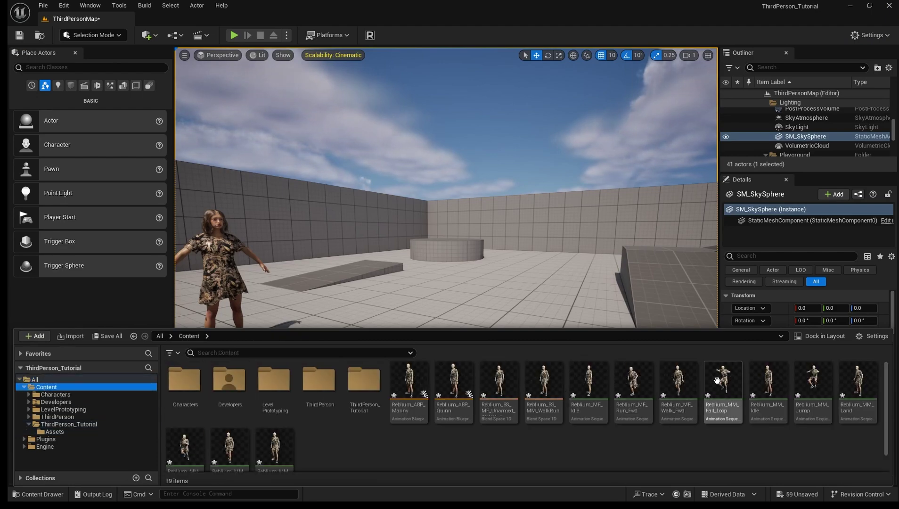
double_click(856, 384)
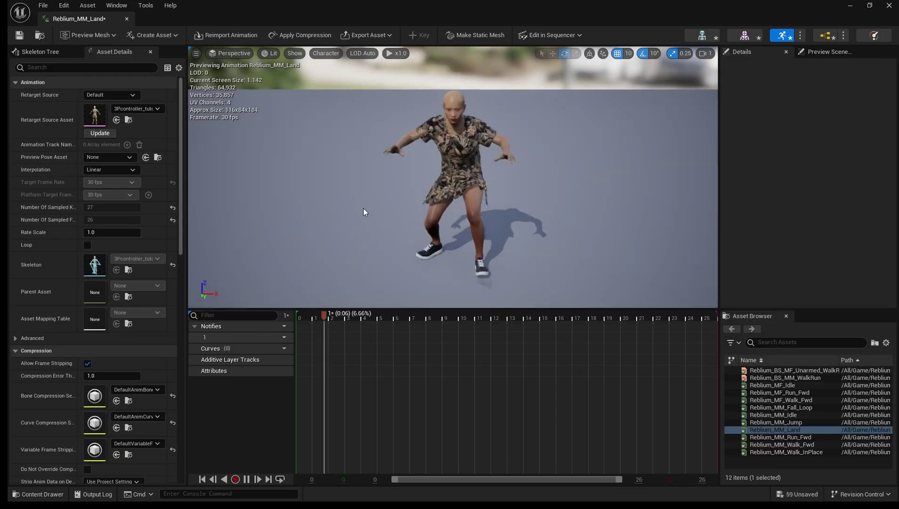
scroll(85, 372, down, 5)
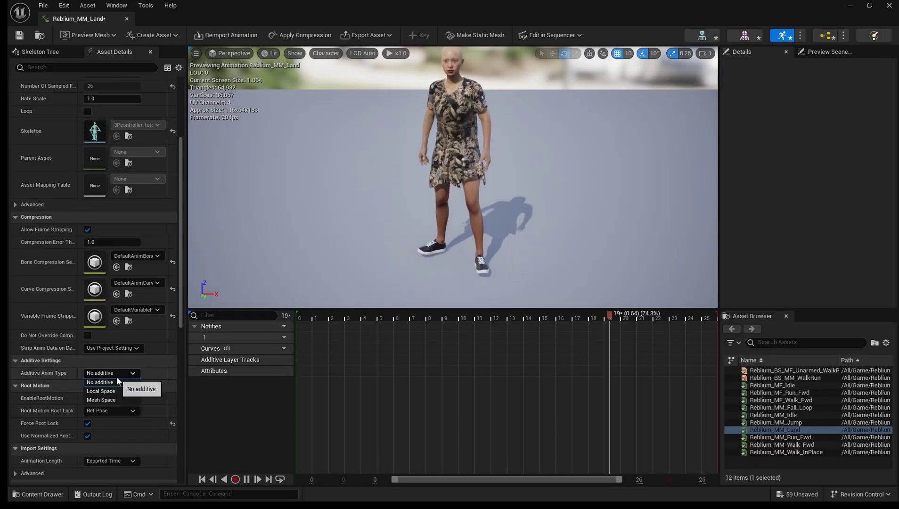
click(113, 391)
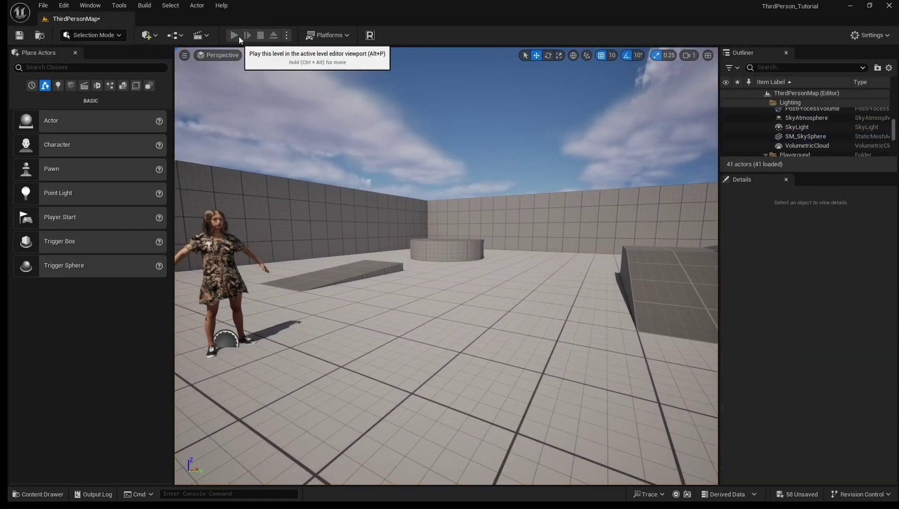
Step: Play the level to test the avatar's running, jumping and landing in several directions
click(236, 35)
key(w)
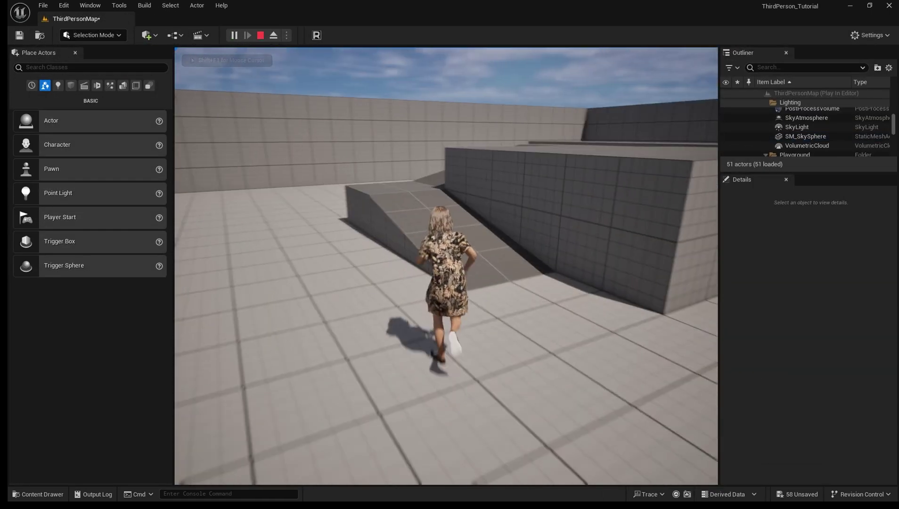
key(space)
key(s)
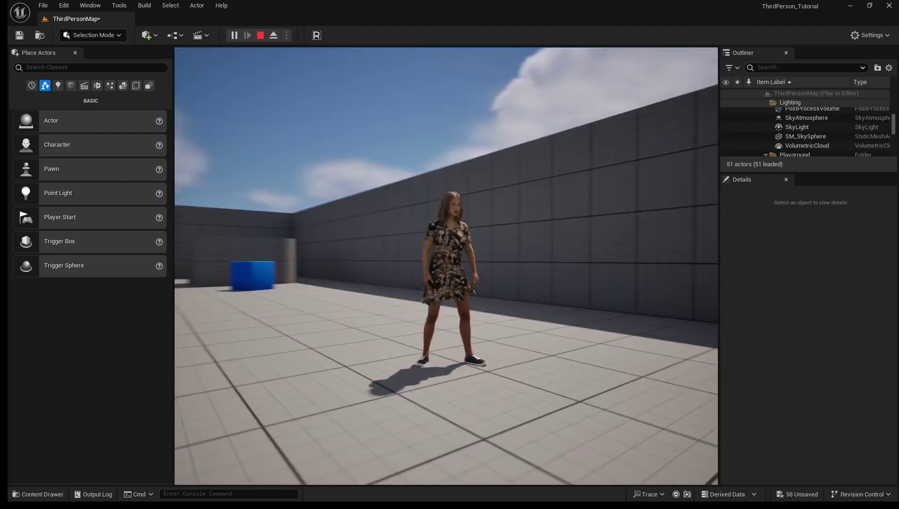
key(a)
key(w)
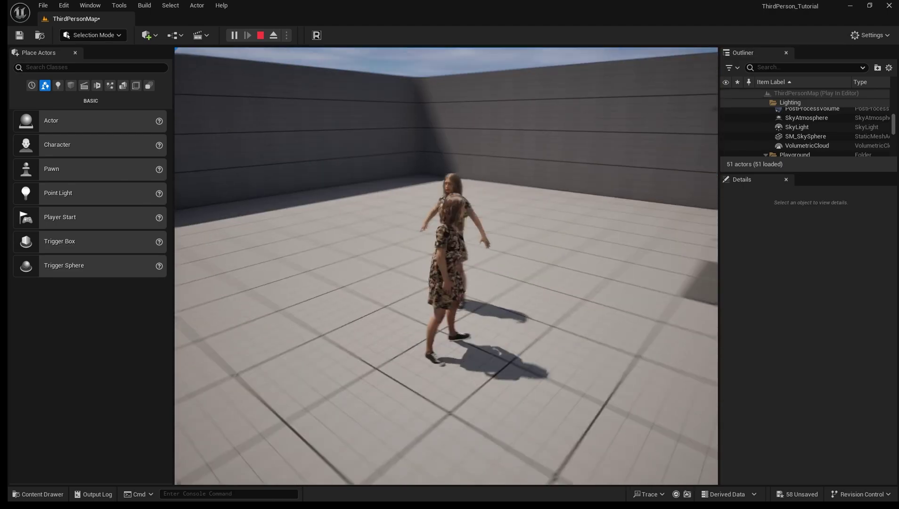
Step: Move the avatar backward in the running level and stop the play session
key(s)
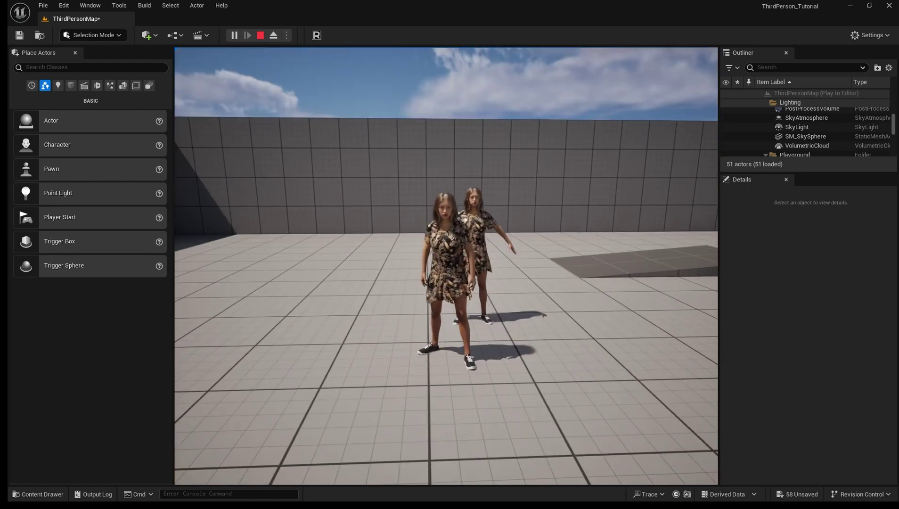
key(Escape)
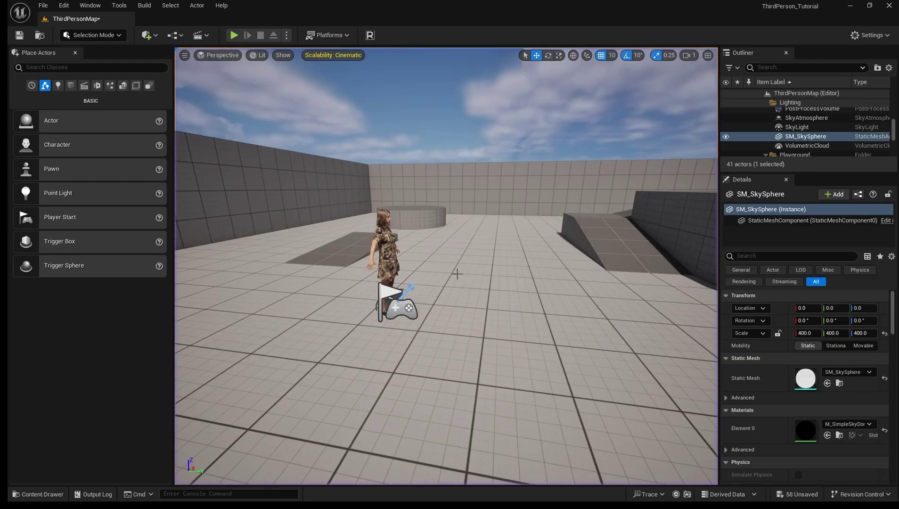
Step: Set the game mode's Default Pawn Class to BP_ThirdPersonCharacter and briefly test-play the level with it
click(200, 35)
mouse_move(282, 142)
click(387, 145)
click(400, 220)
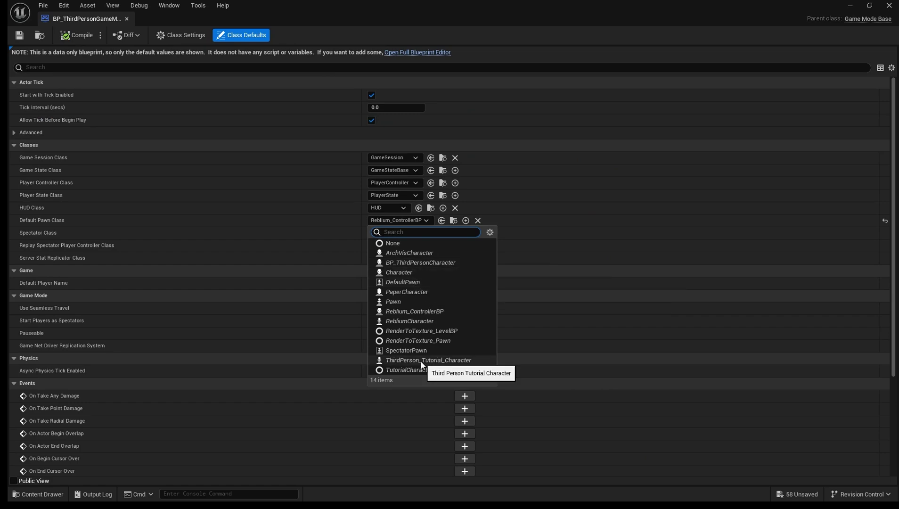
click(412, 262)
click(126, 18)
click(235, 37)
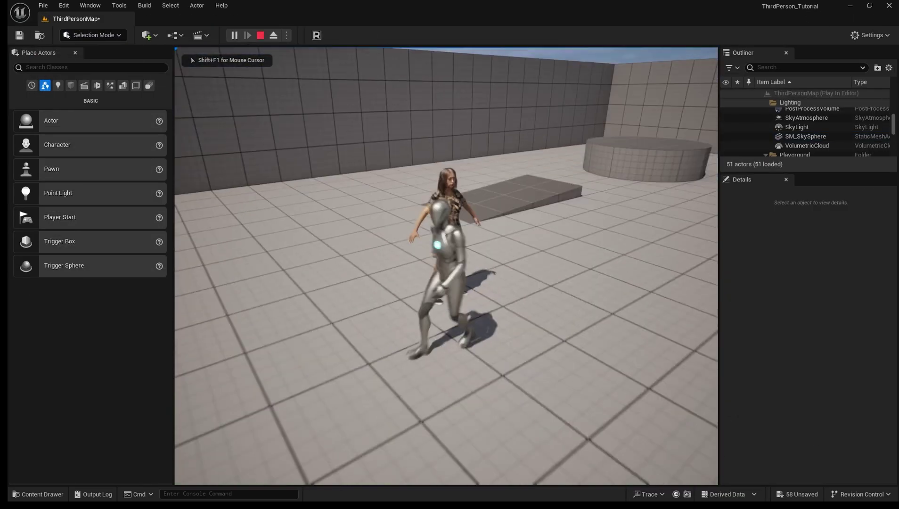
key(Escape)
Step: Open the BP_ThirdPersonCharacter blueprint from the Blueprints folder of ThirdPerson
click(48, 493)
click(74, 417)
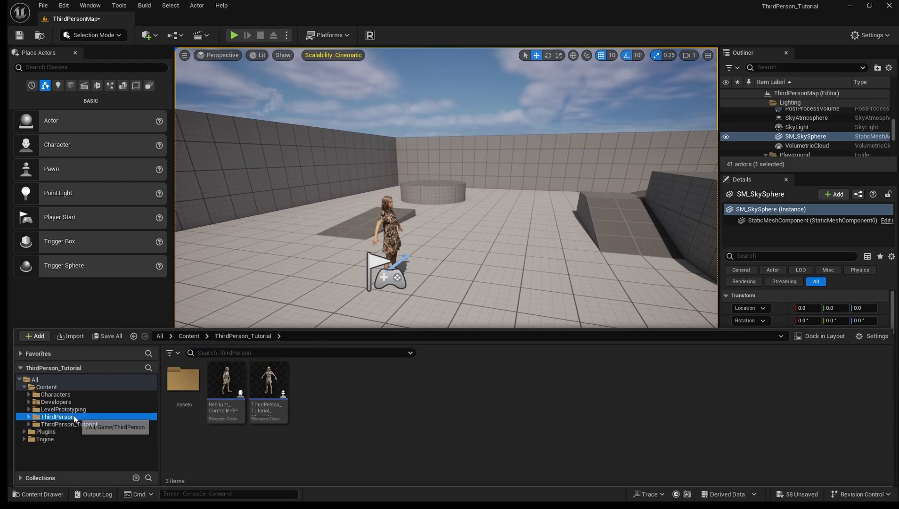
click(71, 424)
click(51, 417)
click(64, 394)
double_click(231, 392)
click(71, 438)
click(71, 432)
double_click(184, 387)
double_click(182, 391)
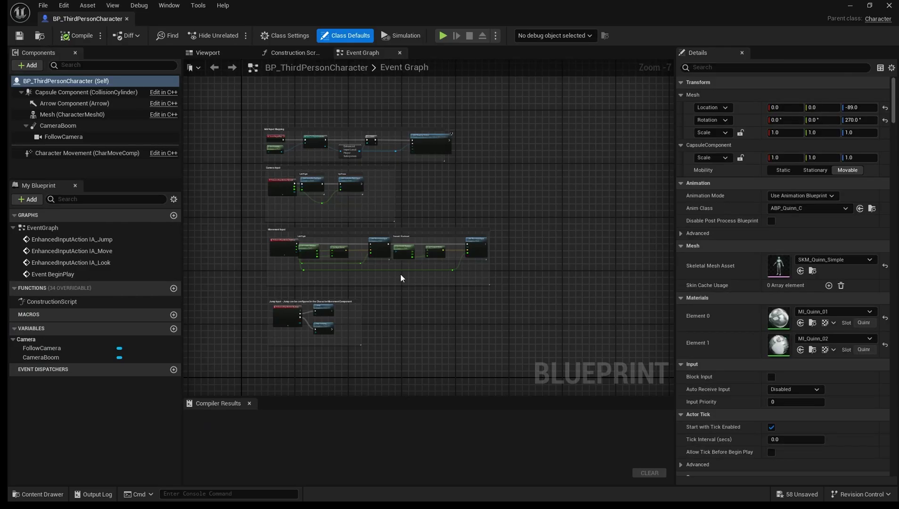
Step: Open the ThirdPerson_Tutorial_Character blueprint from the ThirdPerson_Tutorial folder for reference
click(38, 493)
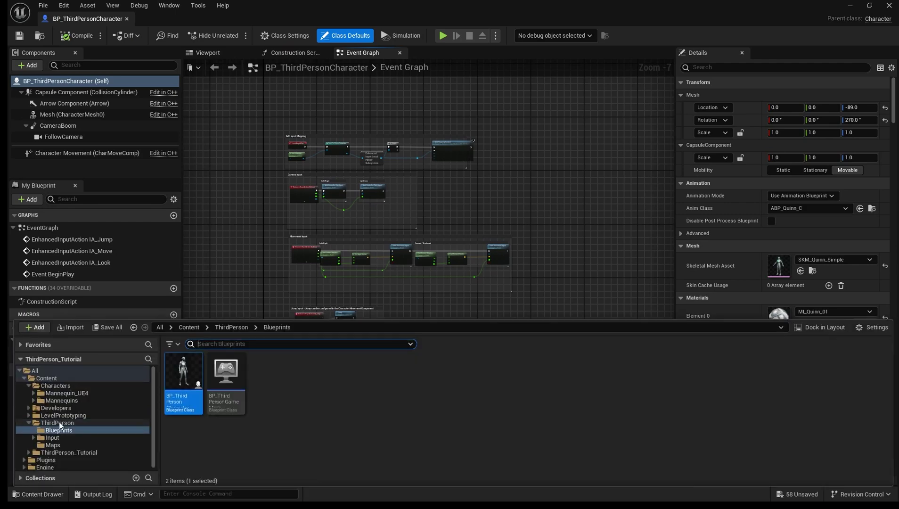
click(62, 454)
double_click(268, 379)
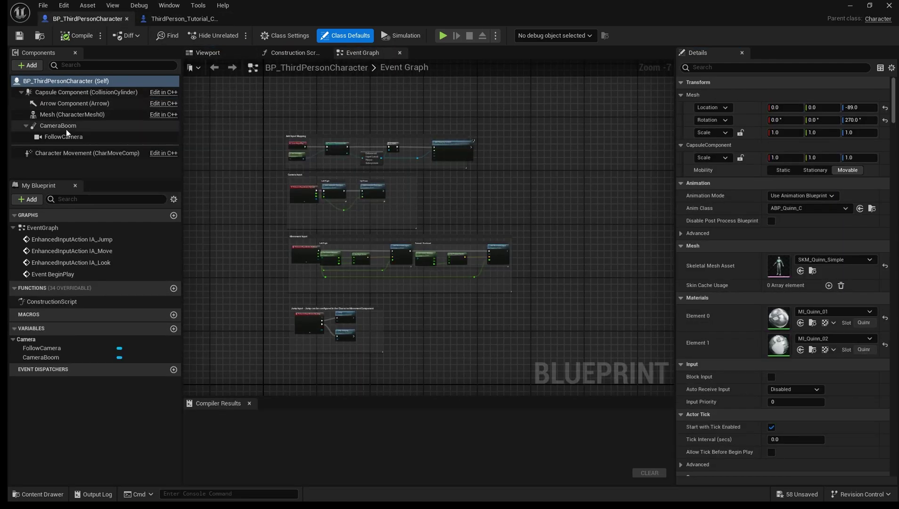
Step: Set the BP_ThirdPersonCharacter mesh's Skeletal Mesh Asset to 3Pcontroller_tutorial and its Anim Class to Reblium_ABP_Quinn
click(70, 115)
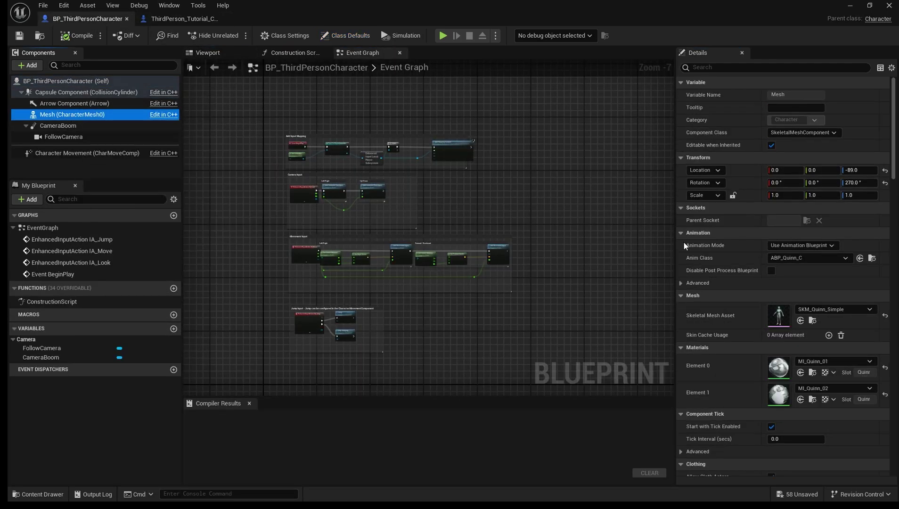
click(207, 53)
click(831, 309)
click(804, 201)
click(808, 257)
click(822, 216)
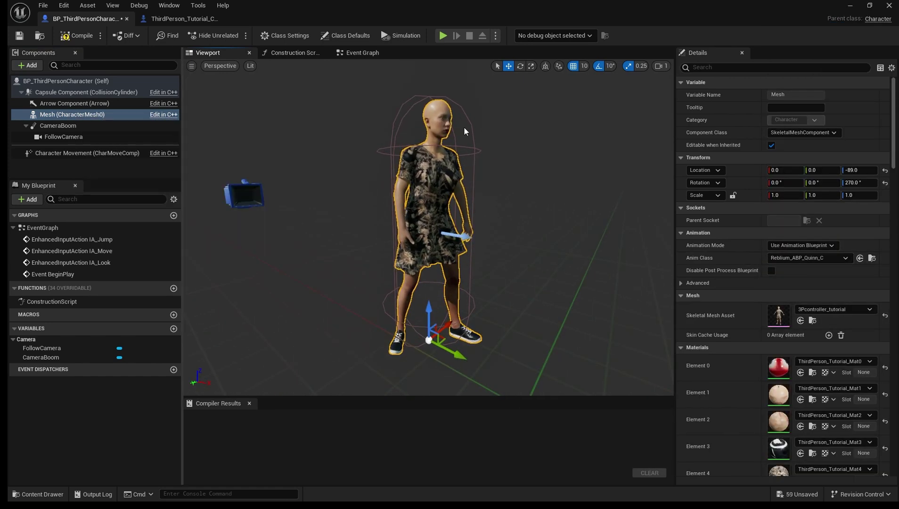
Step: Add a Groom component under the character mesh and duplicate it twice
click(27, 65)
text(groom)
click(38, 115)
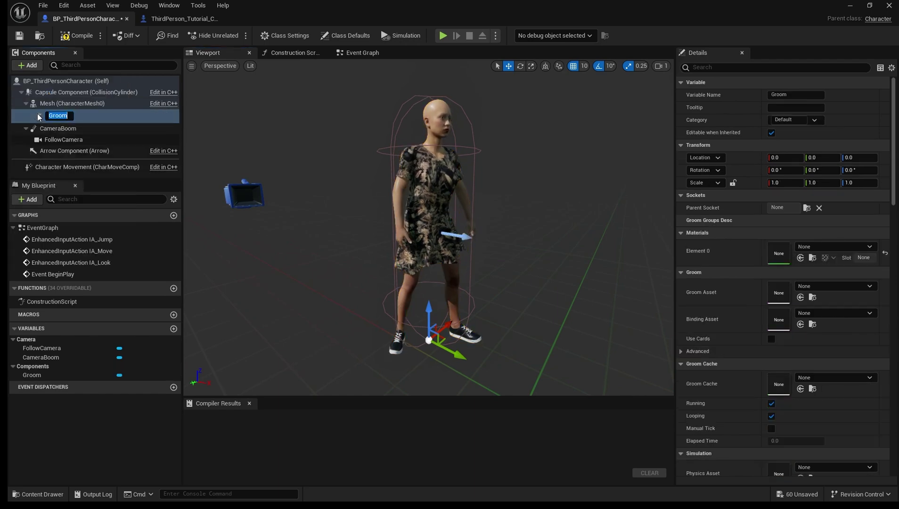
right_click(39, 117)
click(71, 194)
key(ctrl+d)
Step: Rename the two duplicated groom components Eyelash and Eyebrows
click(65, 148)
key(F2)
text(Eyelash)
right_click(57, 136)
click(100, 232)
text(Eyebrows)
key(Return)
Step: Assign the 3Pcontroller_tutorial_Hair groom asset and its binding asset to the Groom component
click(54, 159)
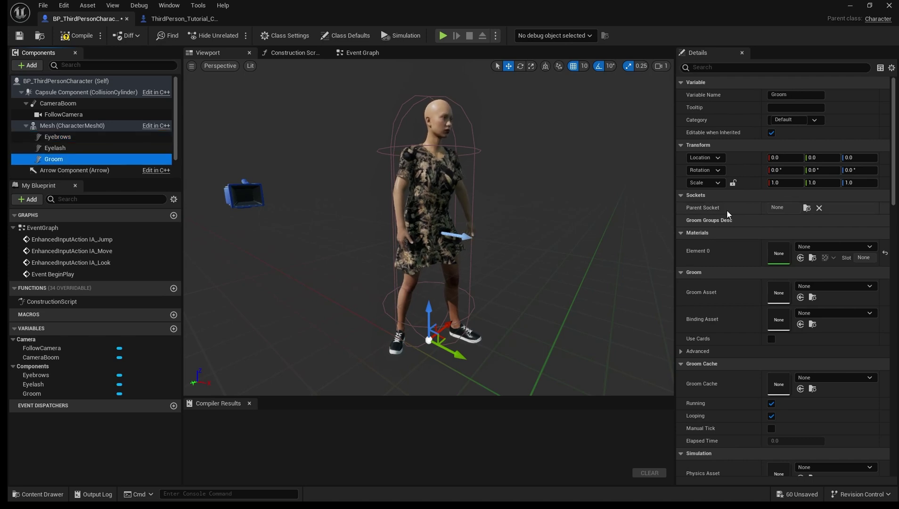
click(834, 286)
click(853, 208)
click(834, 467)
click(861, 386)
scroll(837, 392, down, 2)
Step: Assign the 3Pcontroller_tutorial_Eyelashes groom asset and its binding asset to the Eyelash component
click(56, 148)
click(834, 257)
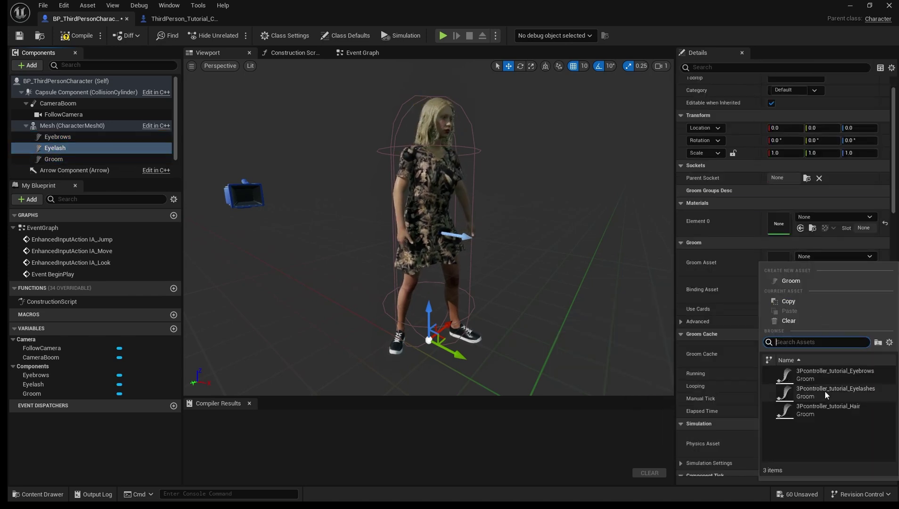
click(824, 393)
click(834, 438)
click(844, 344)
Step: Assign the 3Pcontroller_tutorial_Eyebrows groom asset and its binding asset to the Eyebrows component
click(57, 137)
click(834, 286)
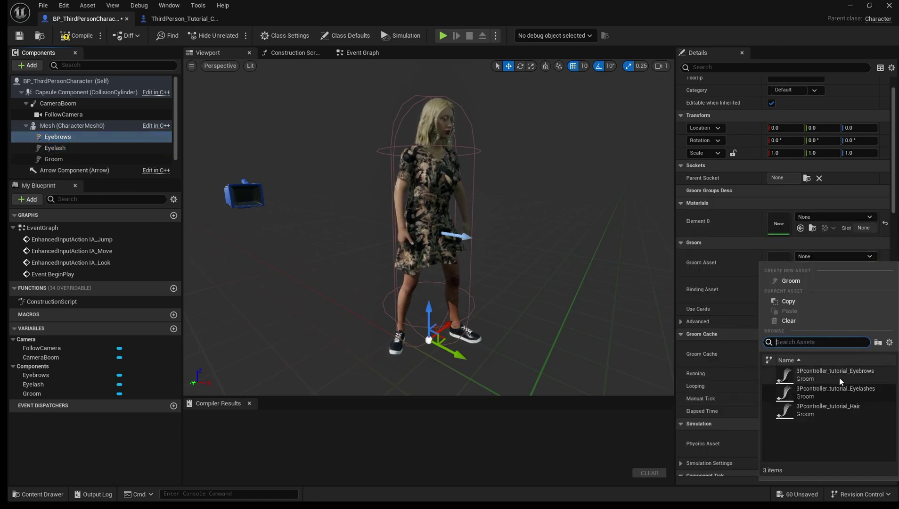
click(839, 377)
click(833, 437)
click(845, 326)
Step: Apply the ThirdPerson_Tutorial_Mat_Hair material to the Eyebrows, Eyelash and Groom components together, and compile the blueprint
shift+click(53, 158)
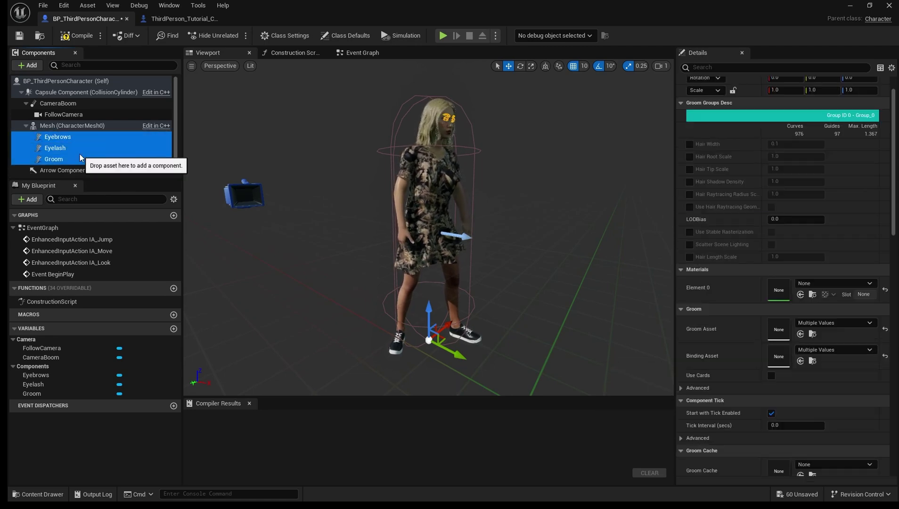
click(828, 281)
scroll(825, 213, down, 5)
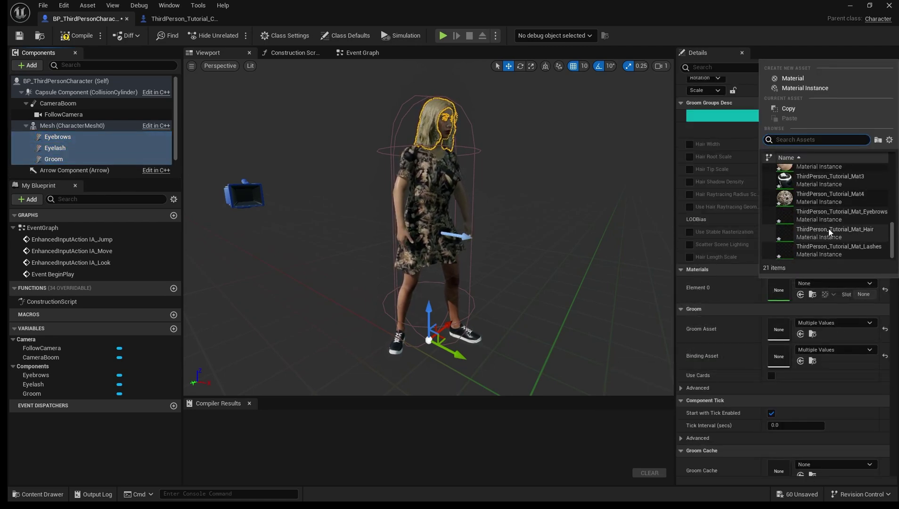
click(820, 230)
click(71, 126)
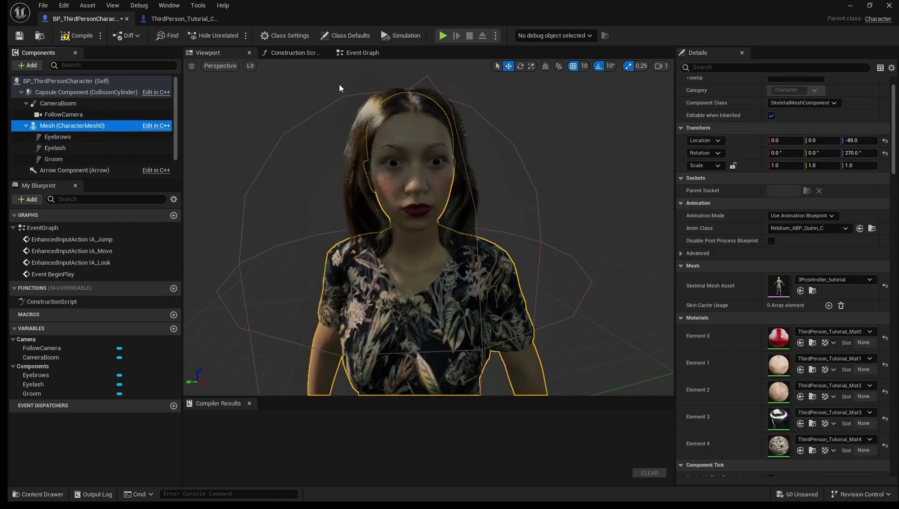
click(66, 81)
click(68, 36)
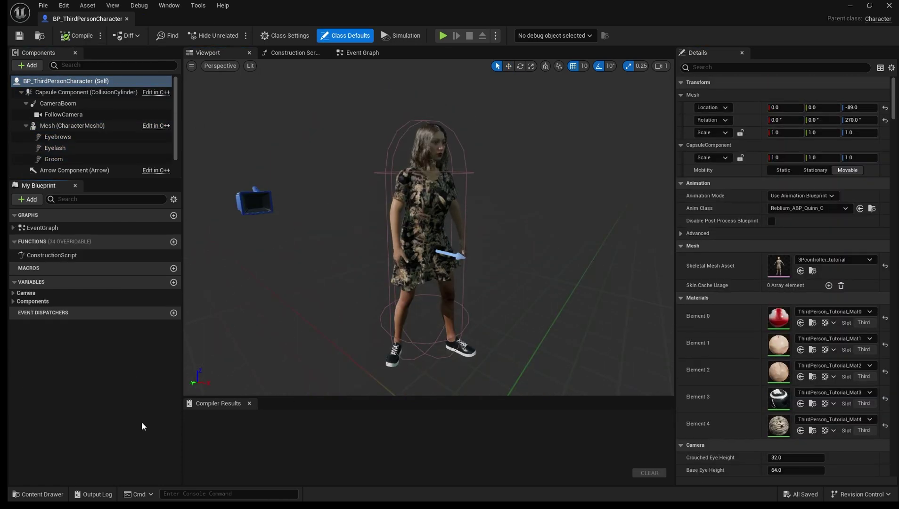
Step: Open ThirdPerson_Tutorial_Character and copy the Event BeginPlay and Reblium Setup nodes from its event graph
click(51, 495)
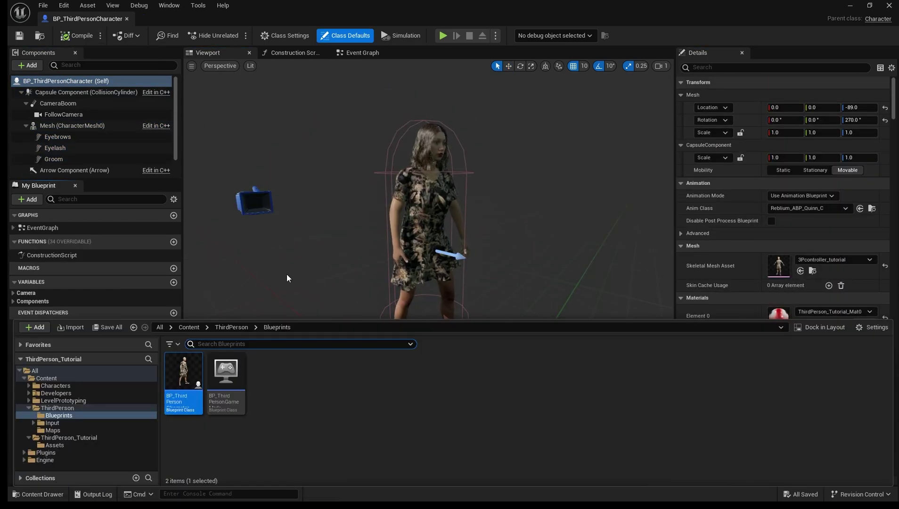
click(73, 438)
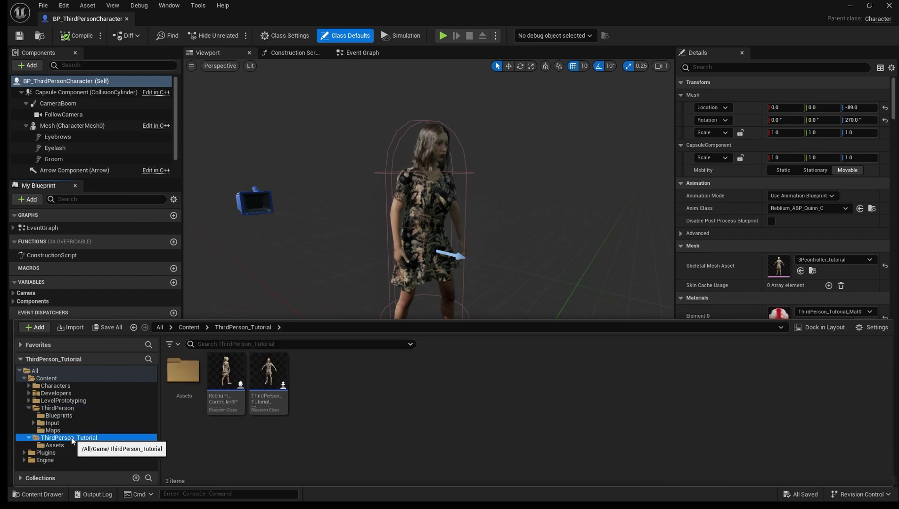
double_click(269, 382)
drag(331, 96, 442, 145)
right_click(350, 121)
click(389, 169)
Step: Paste the nodes into BP_ThirdPersonCharacter's event graph with a matching RebliumSetup function, and connect Reblium Setup to Cast To PlayerController
click(97, 19)
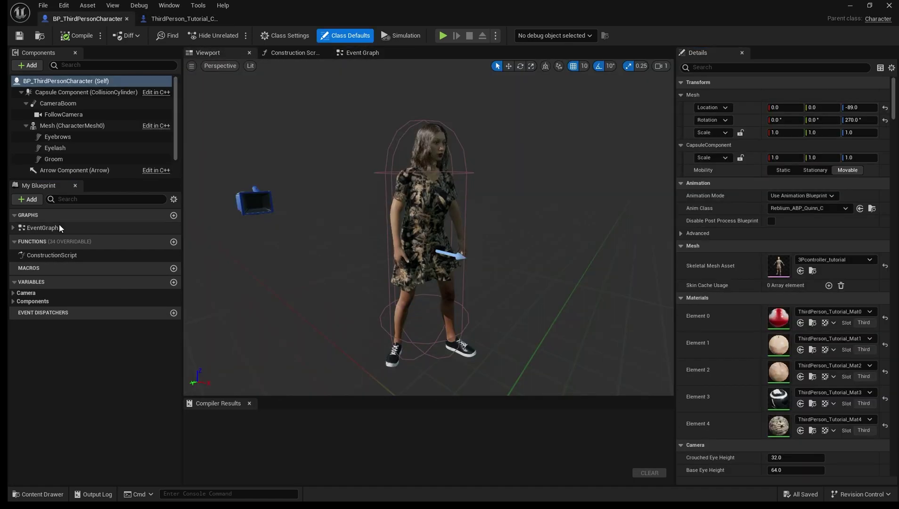
double_click(57, 227)
key(ctrl+v)
click(576, 301)
click(609, 371)
click(321, 108)
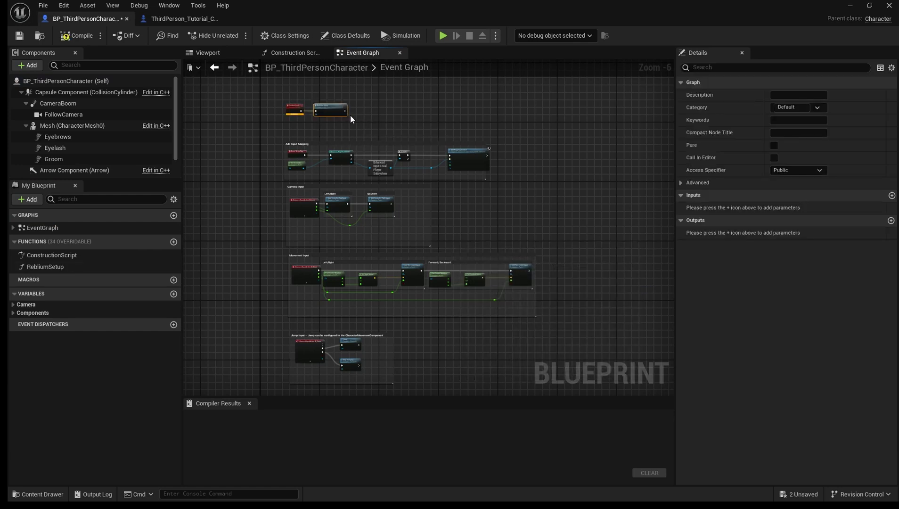
scroll(322, 109, up, 4)
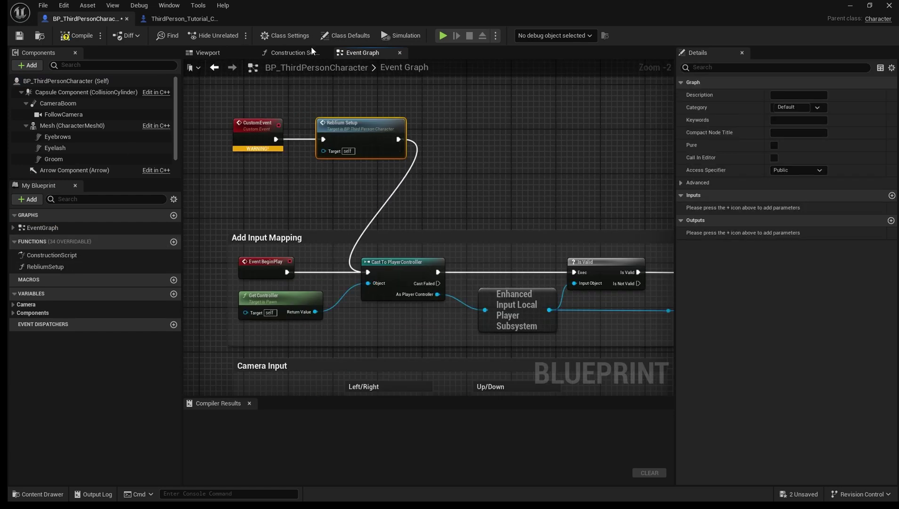
Step: Copy the Construction Script and Reblium Setup nodes from ThirdPerson_Tutorial_Character's construction script
click(294, 52)
click(362, 52)
click(174, 18)
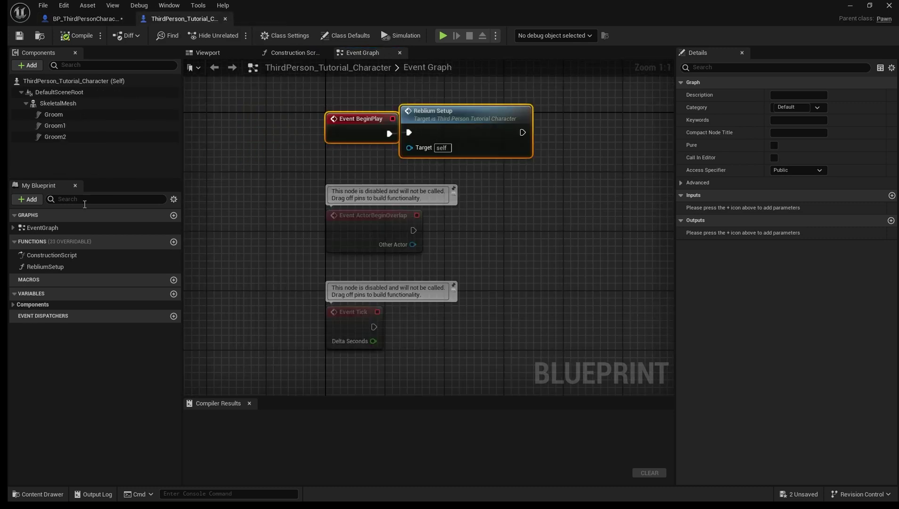
double_click(52, 255)
drag(296, 185, 411, 244)
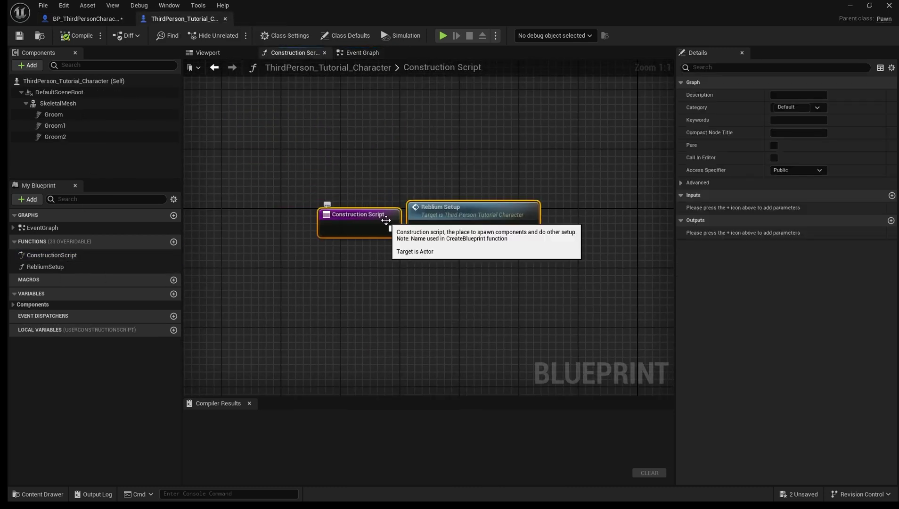
Step: Paste the Reblium Setup node into BP_ThirdPersonCharacter's construction script and connect it to the Construction Script node
click(82, 18)
click(292, 52)
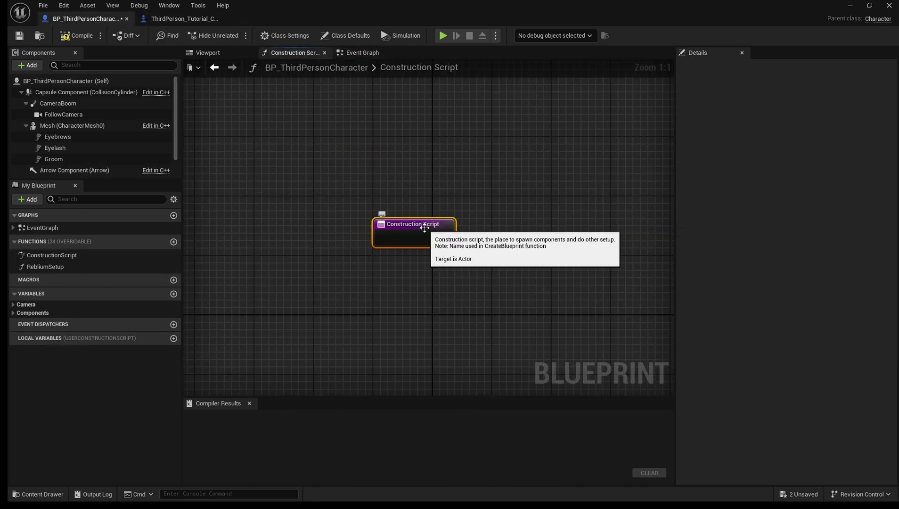
key(ctrl+v)
drag(424, 226, 394, 189)
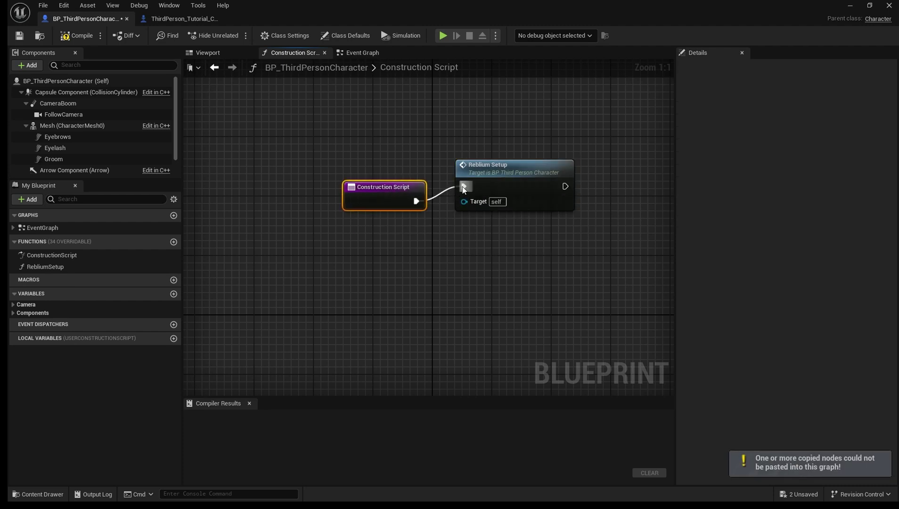
Step: Copy the Get Component by Class and Set Morph Target nodes from ThirdPerson_Tutorial_Character's RebliumSetup function
click(184, 19)
double_click(47, 267)
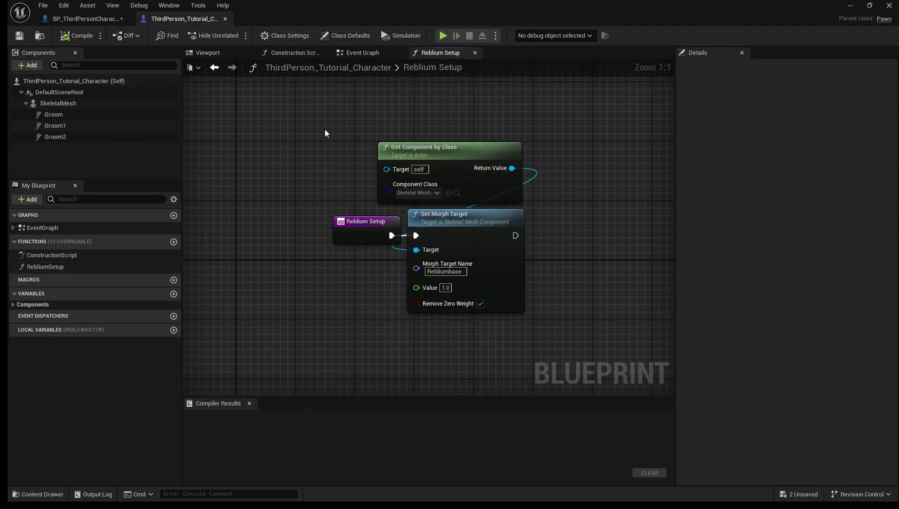
drag(325, 129, 458, 216)
key(ctrl+c)
Step: Paste the copied nodes into BP_ThirdPersonCharacter's RebliumSetup function and connect its entry node to Set Morph Target
click(82, 19)
double_click(45, 267)
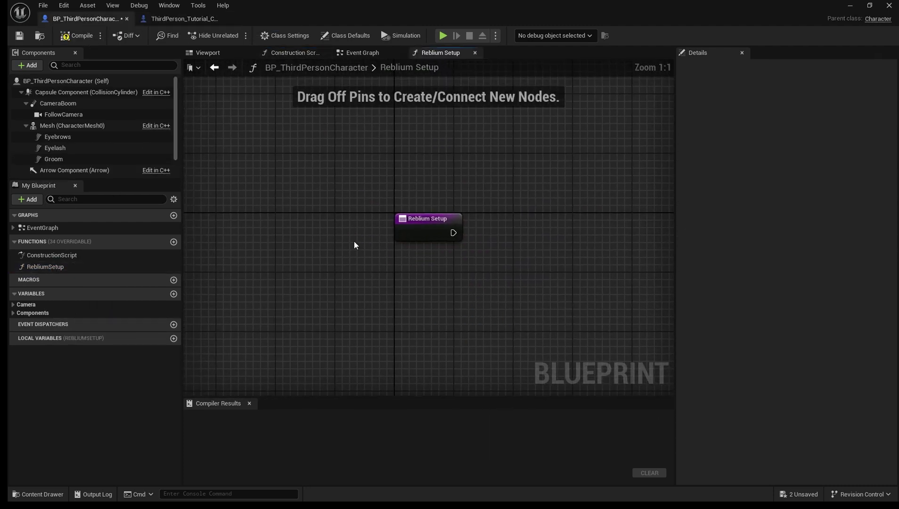
key(ctrl+v)
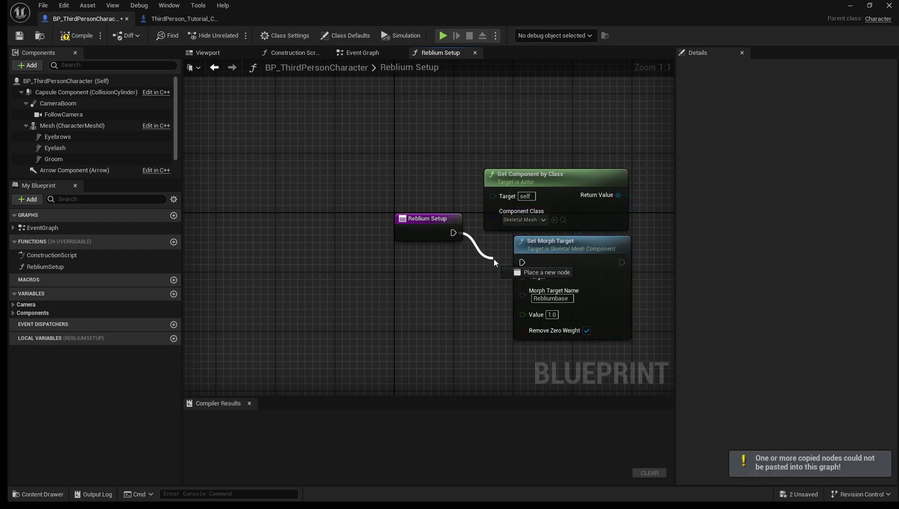
Step: Compile BP_ThirdPersonCharacter and inspect the avatar's face and hair close up in the viewport
click(75, 36)
click(207, 52)
right_drag(428, 227, 527, 132)
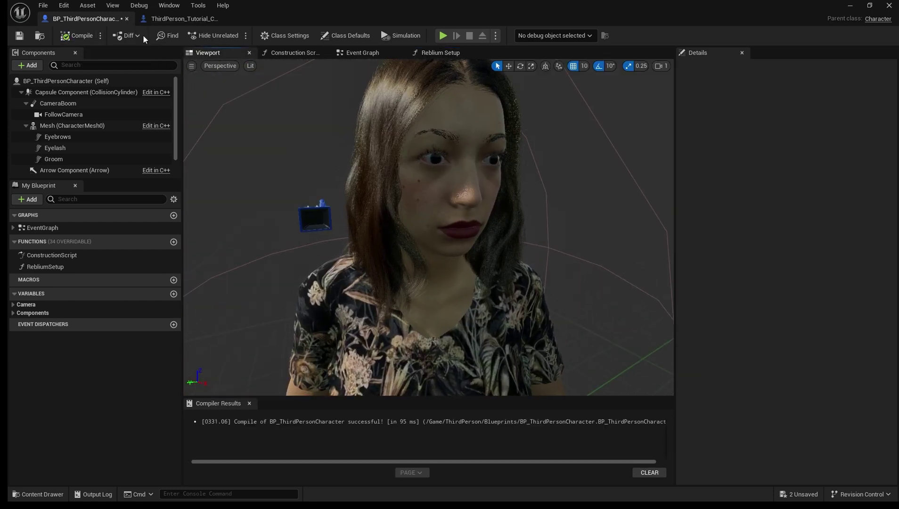
right_drag(499, 174, 499, 137)
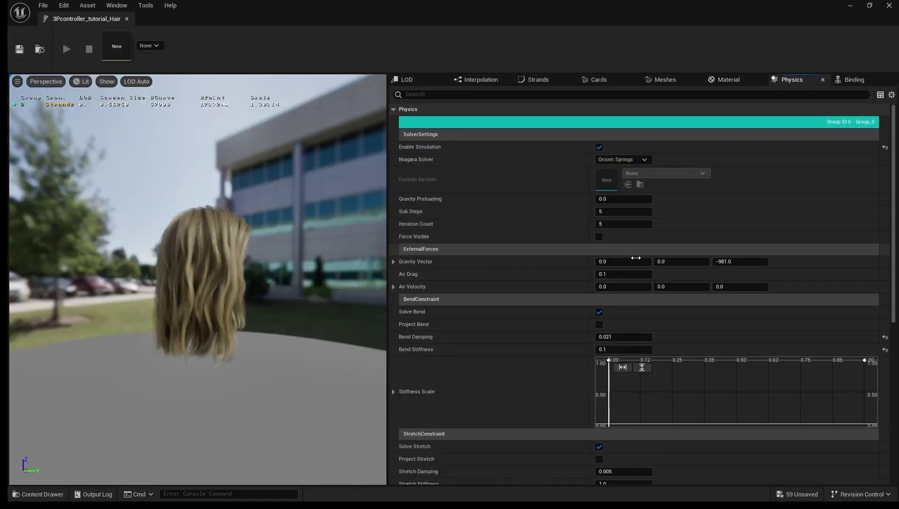
Step: Reset the 3Pcontroller_tutorial_Hair physics Bend Damping to 0.005 and Bend Stiffness to 0.01, and close the groom editor
click(884, 337)
click(884, 349)
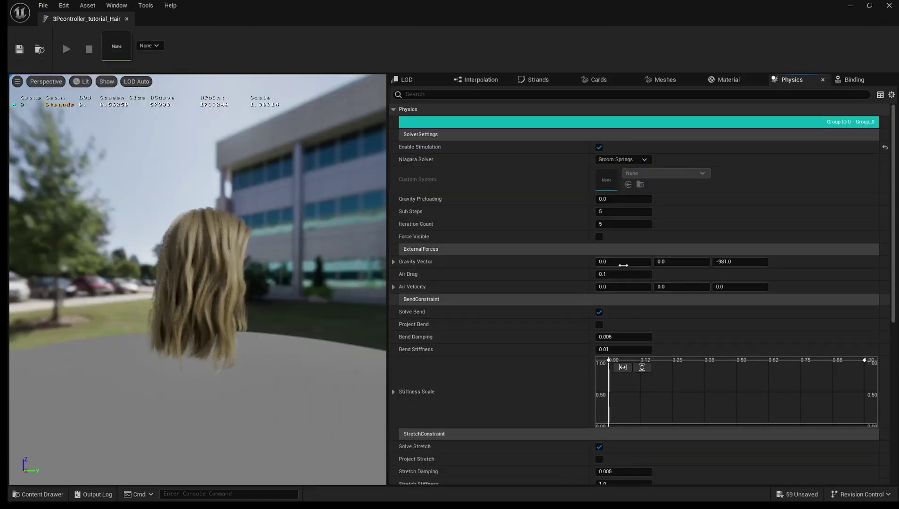
click(129, 18)
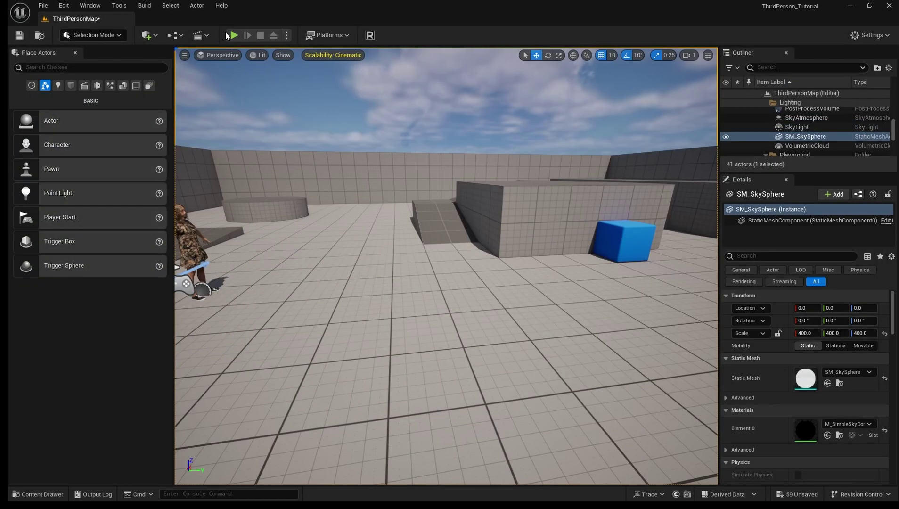
Step: Play the level to test the Reblium avatar's forward movement with the BP_ThirdPersonCharacter pawn
click(234, 34)
key(w)
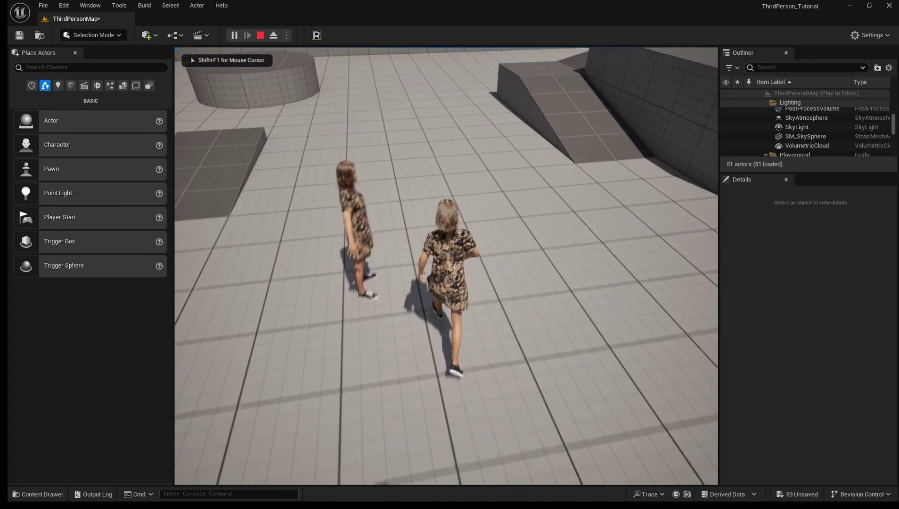